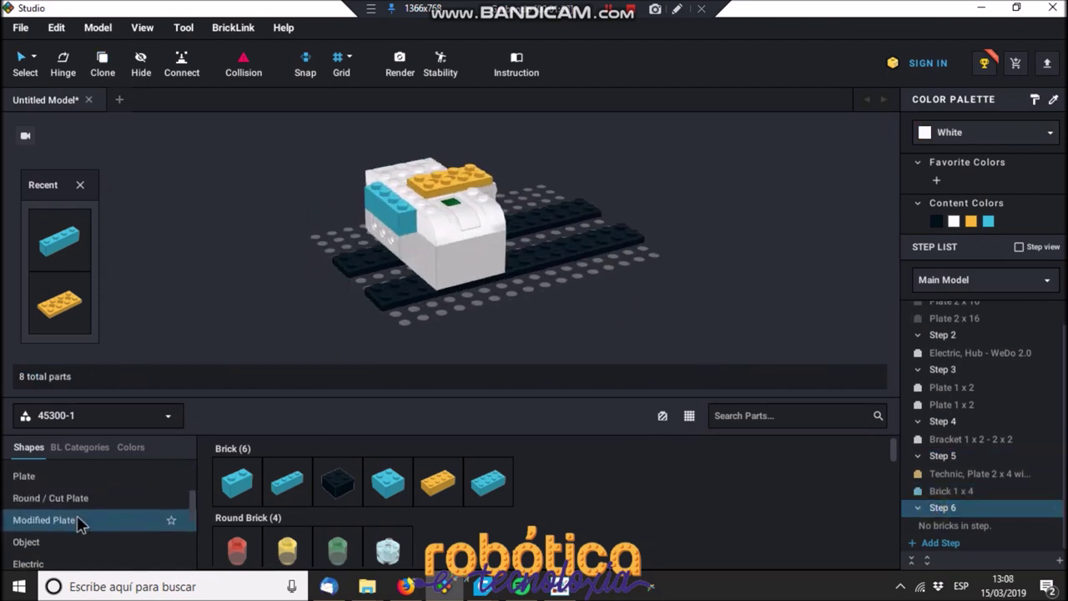
Step: Place an orange Technic Plate 2 x 4 over the azure brick beside the hub and add Step 7
left_click(50, 522)
left_click_drag(287, 481, 421, 205)
left_click(411, 195)
right_click_drag(493, 267, 504, 305)
left_click(934, 544)
Step: Place two orange Slope 33 3 x 1 parts side by side on top of the orange plates
scroll(58, 539, "down", 3)
scroll(59, 541, "up", 3)
scroll(373, 499, "up", 5)
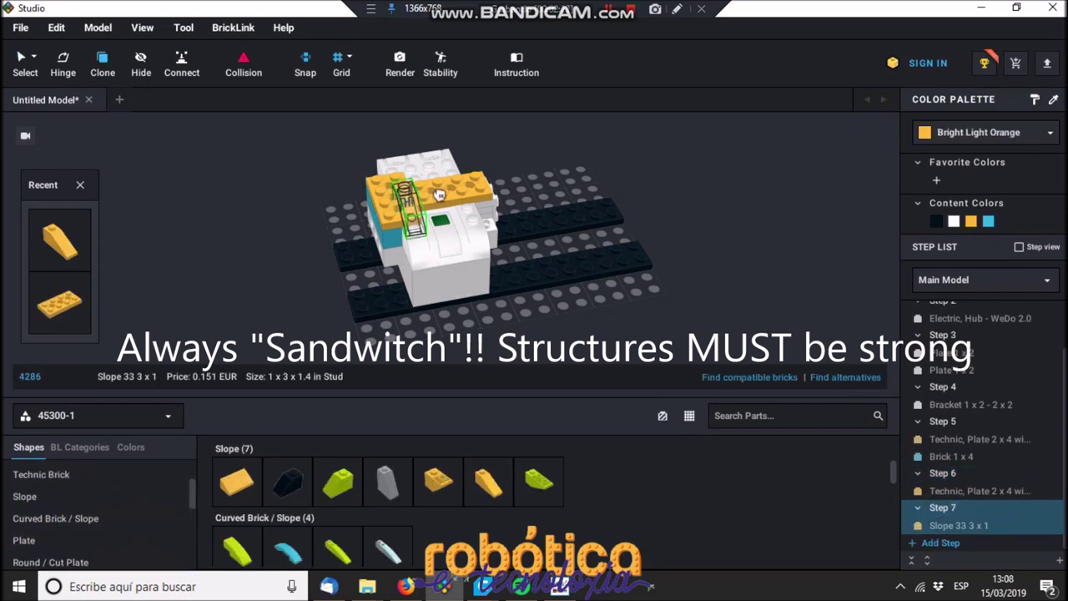
left_click(420, 170)
Step: Place a black Brick 2 x 2 and an azure Brick 1 x 2 behind the slopes, and add Step 8
scroll(100, 501, "up", 2)
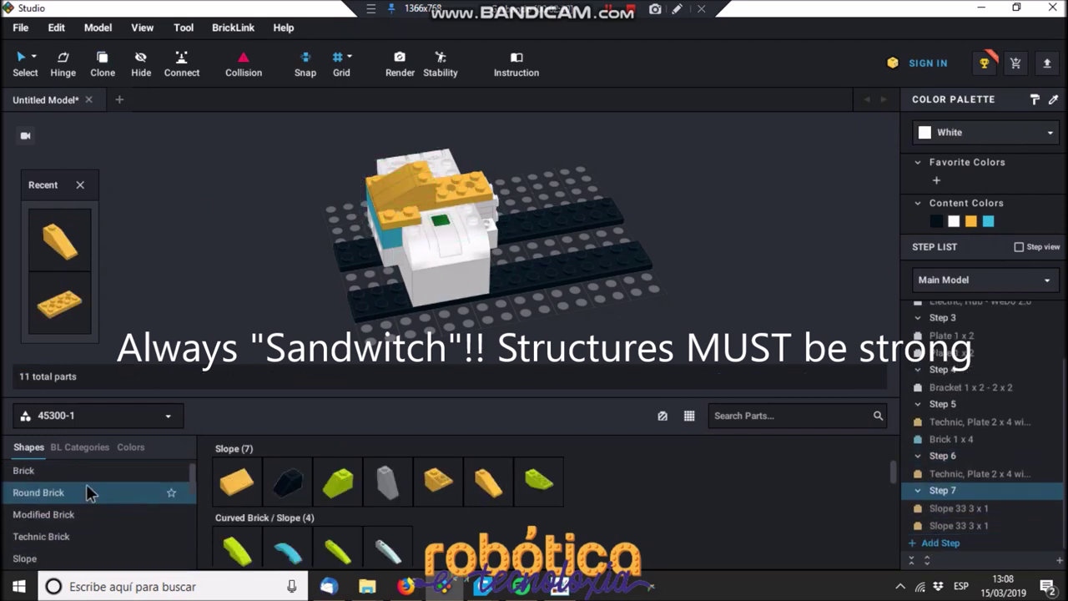
left_click(337, 482)
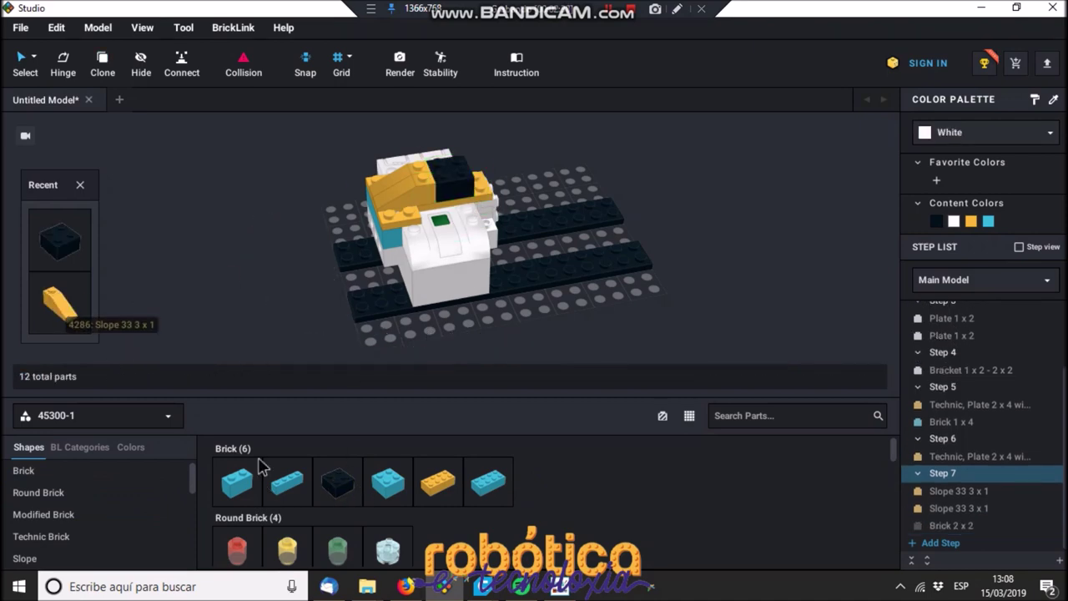
left_click(237, 482)
left_click(480, 171)
left_click(913, 544)
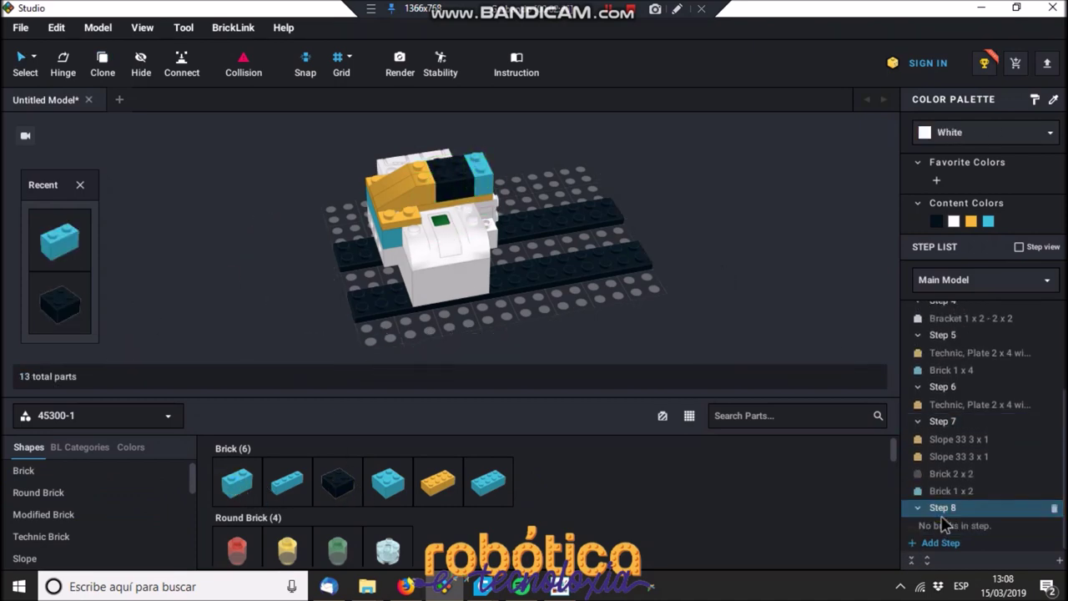
Step: Attach a white Bracket 1 x 2 - 2 x 2 on top of the azure Brick 1 x 2
scroll(72, 541, "down", 5)
left_click(237, 482)
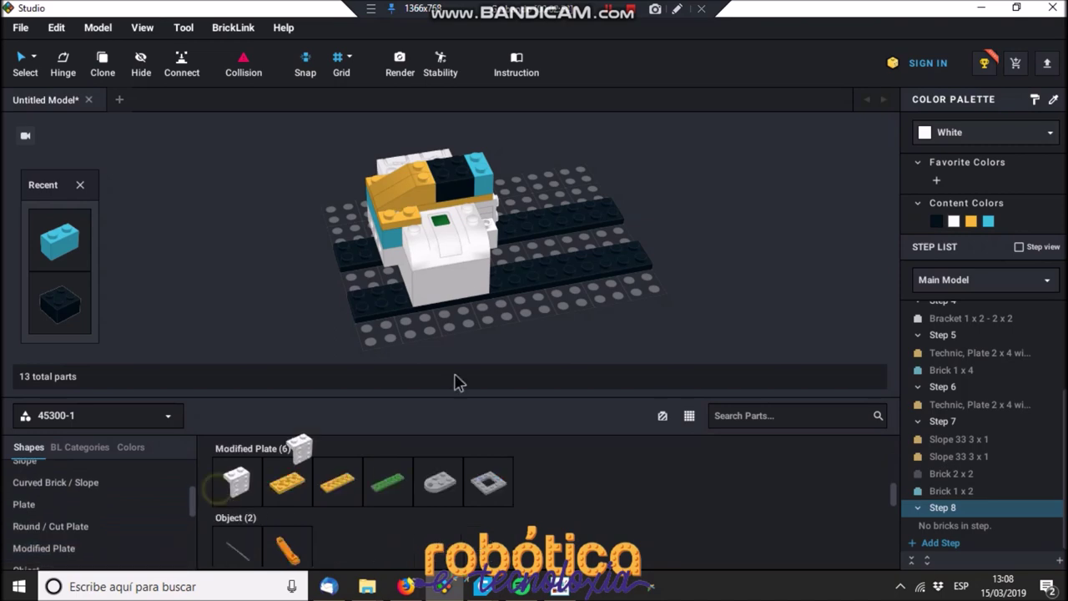
right_click_drag(455, 381, 445, 289)
left_click(445, 289)
right_click_drag(464, 231, 500, 250)
Step: Place a green Plate, Round 2 x 2 on top of the black Brick 2 x 2
scroll(100, 520, "up", 3)
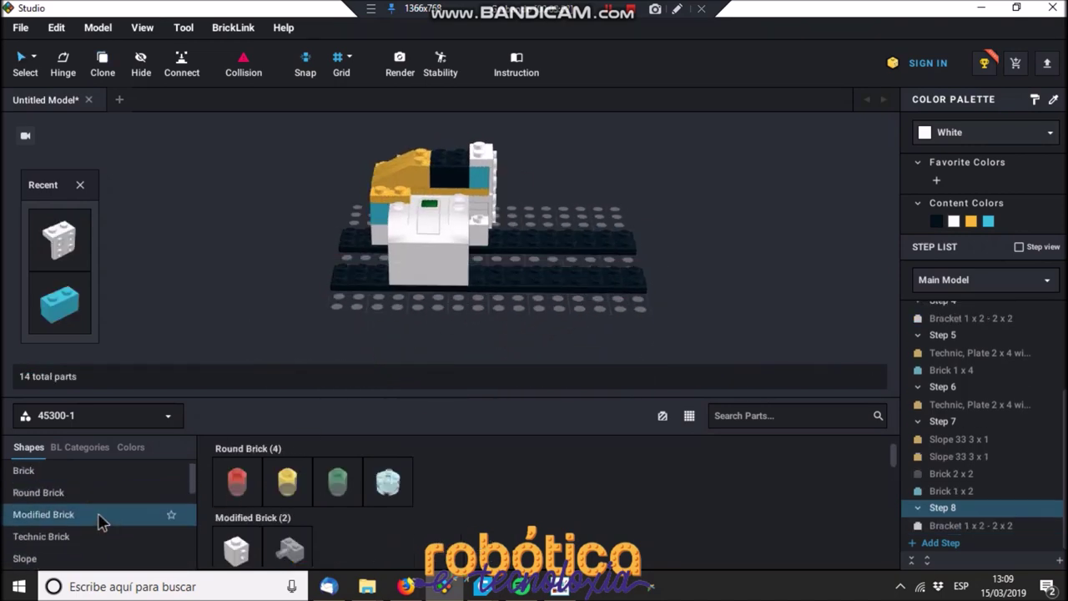
scroll(92, 511, "down", 2)
left_click(90, 515)
left_click(286, 549)
left_click(454, 157)
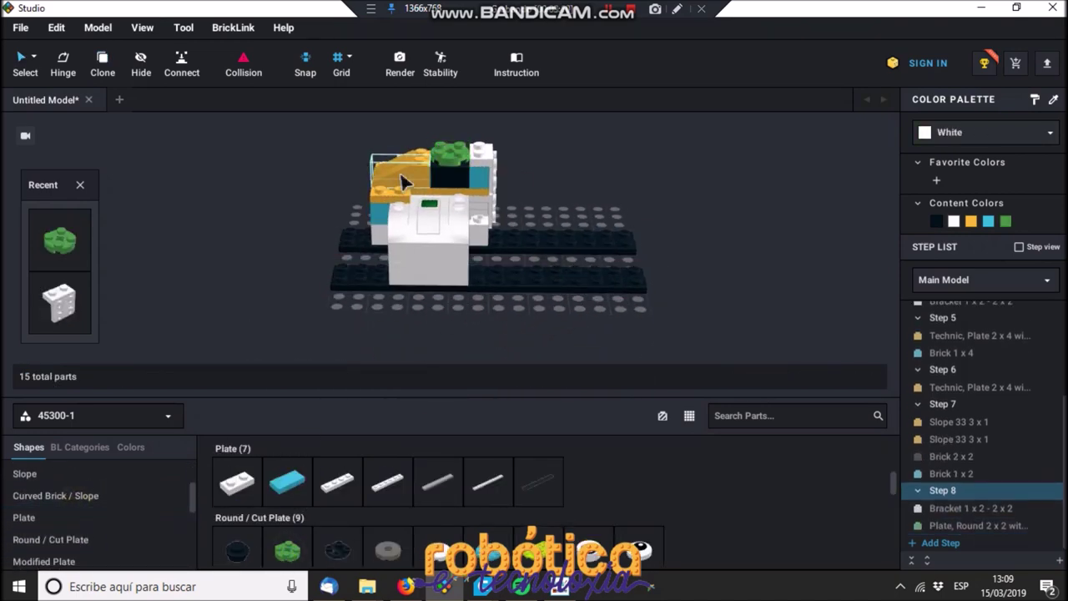
Step: Clone the orange Slope 33 3 x 1 and place two copies over the green round plate and the bracket
key("c")
left_click(406, 179)
left_click(468, 150)
right_click_drag(468, 150, 608, 291)
Step: Add Step 9 and move the two upper Slope 33 3 x 1 parts into it
left_click(940, 543)
left_click(941, 474)
left_click_drag(951, 491, 956, 526, "shift")
right_click_drag(634, 275, 501, 276)
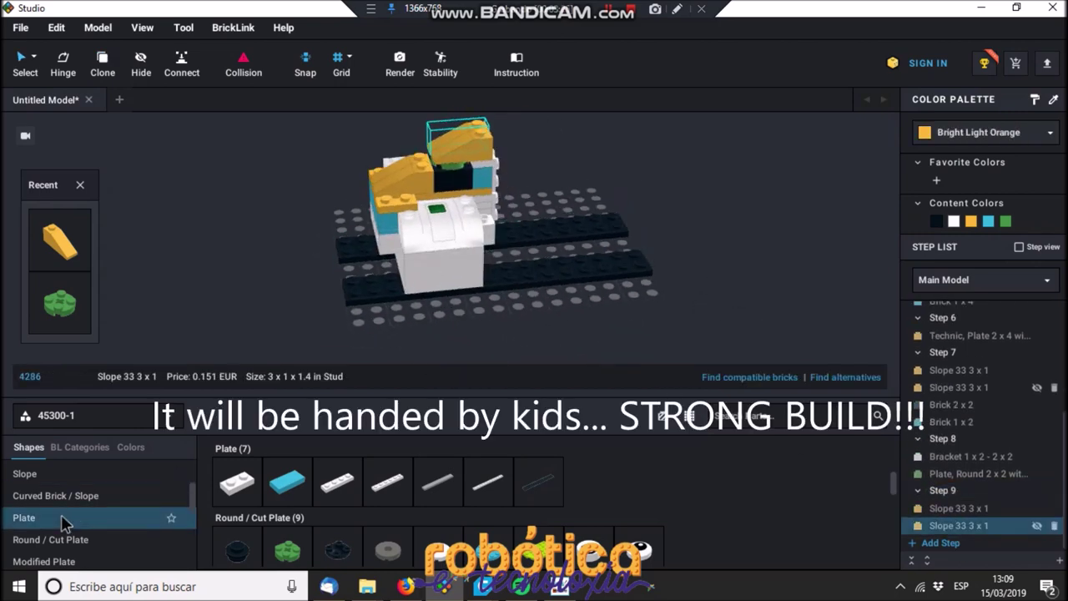
Step: Place an orange Slope 30 1 x 2 x 2/3 between the lower and upper slopes
scroll(61, 514, "up", 2)
left_click(236, 482)
left_click(420, 165)
right_click_drag(420, 165, 518, 311)
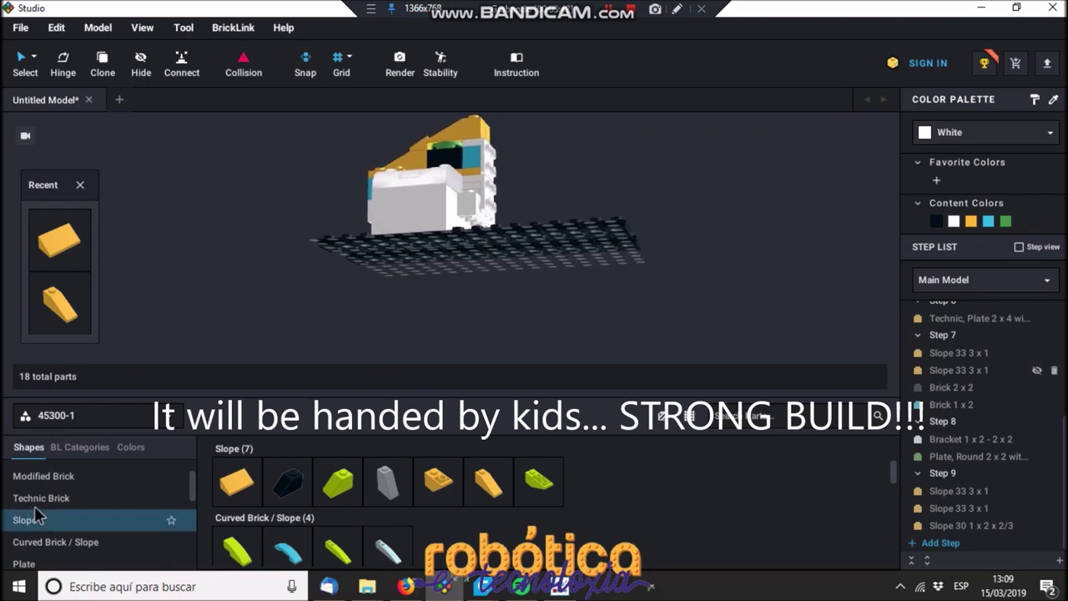
Step: Place orange Brick 2 x 4 parts on the free ends of both black base plates, assign them to Step 10 and add Step 11
scroll(36, 512, "up", 2)
left_click(437, 482)
left_click(600, 235)
left_click(607, 283)
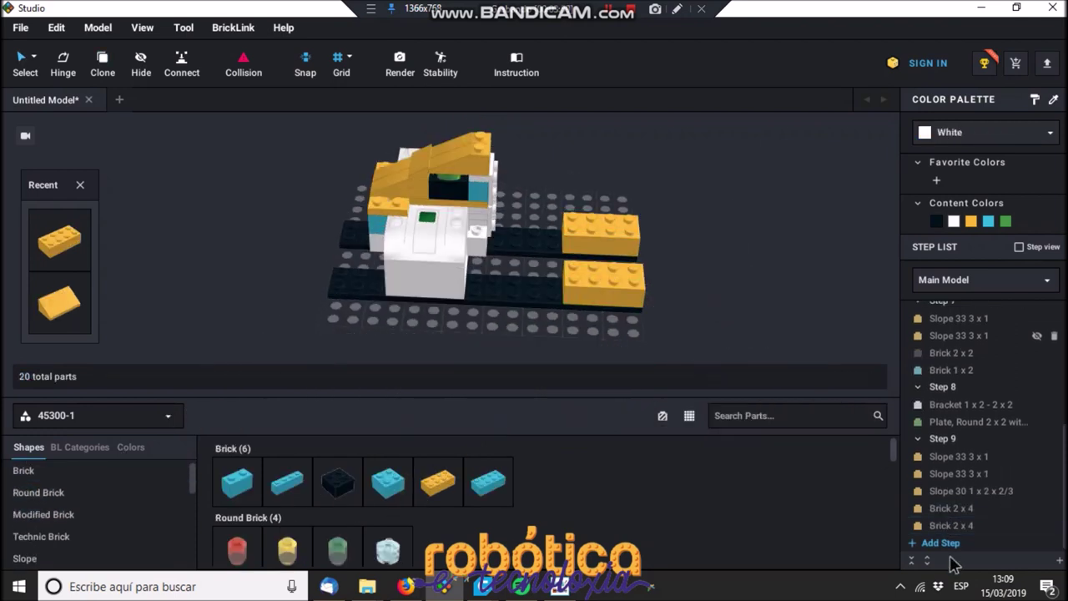
left_click(941, 542)
left_click(943, 542)
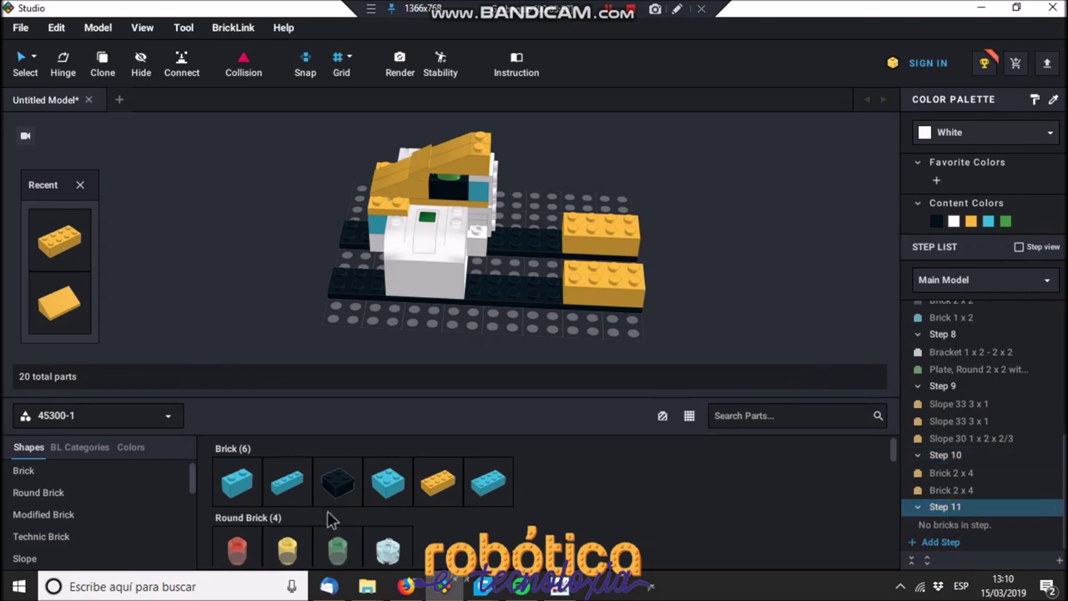
Step: Lay two white Plate 1 x 12 parts side by side across the orange 2 x 4 bricks, and add Step 12
scroll(72, 513, "down", 2)
left_click(487, 481)
left_click(638, 242)
left_click(643, 293)
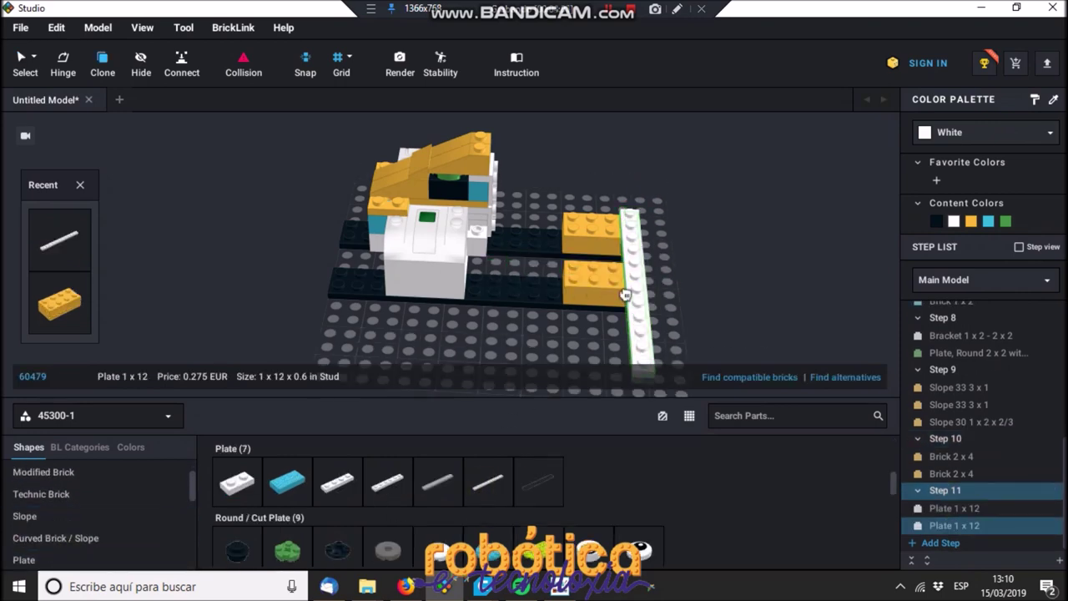
left_click(706, 329)
right_click_drag(706, 329, 887, 479)
left_click(934, 542)
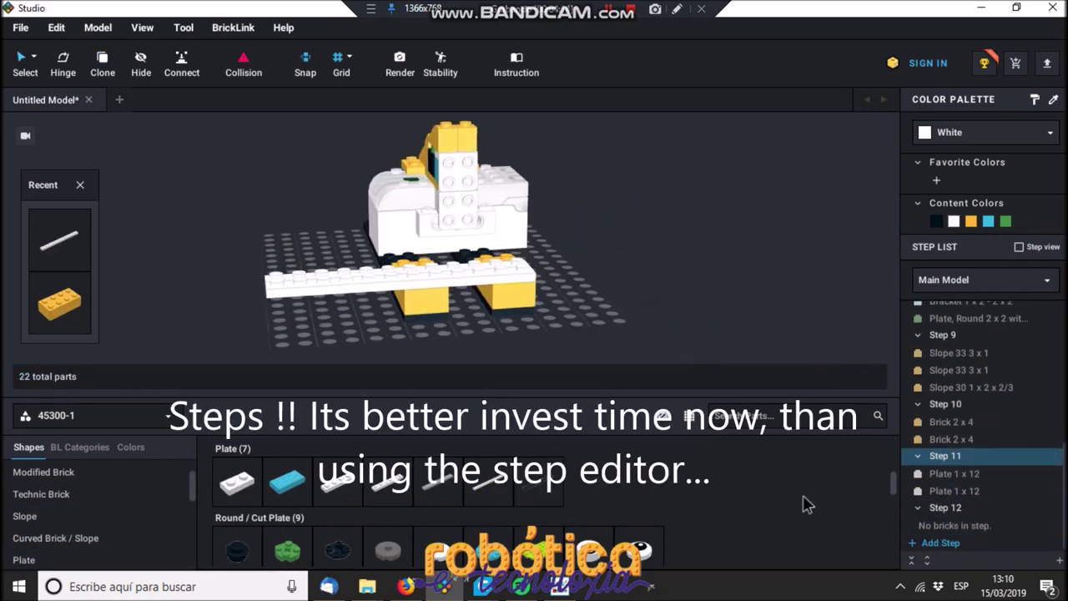
Step: Place an azure Brick 2 x 2 and a black Brick 2 x 2 next to each other on the overhanging white plates
scroll(80, 493, "up", 2)
left_click(236, 482)
left_click(364, 267)
right_click_drag(364, 267, 434, 284)
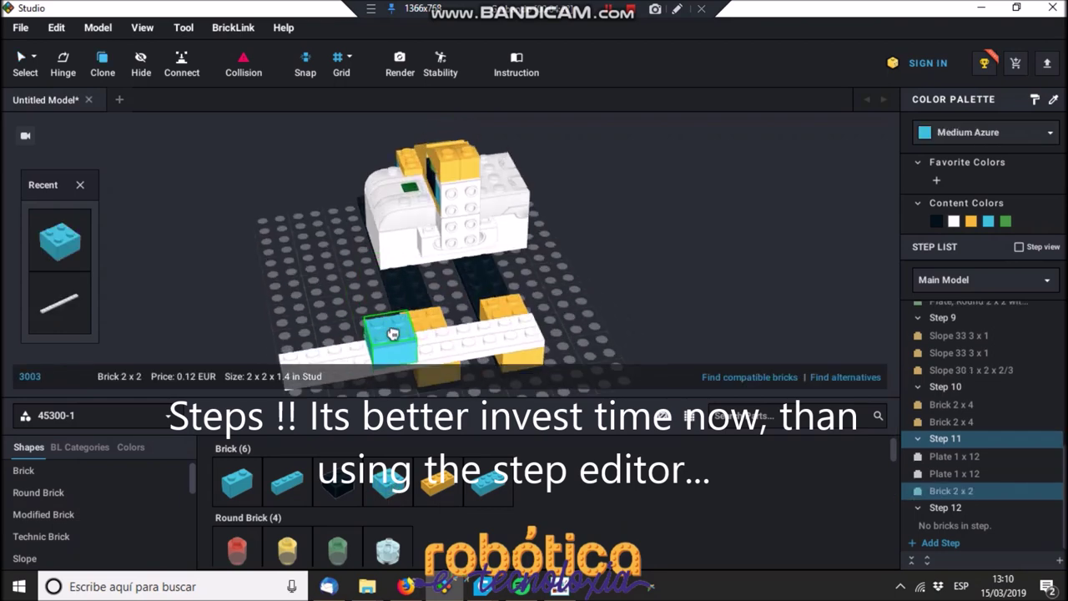
left_click(337, 481)
left_click(349, 353)
Step: Place the transparent modified Technic brick with ball socket at the outer end of the white plates
left_click(78, 514)
left_click(236, 481)
left_click(344, 356)
left_click(295, 345)
Step: Move the two Brick 2 x 2 parts and the socket brick into Step 12, leaving an empty Step 13
right_click_drag(295, 345, 476, 323)
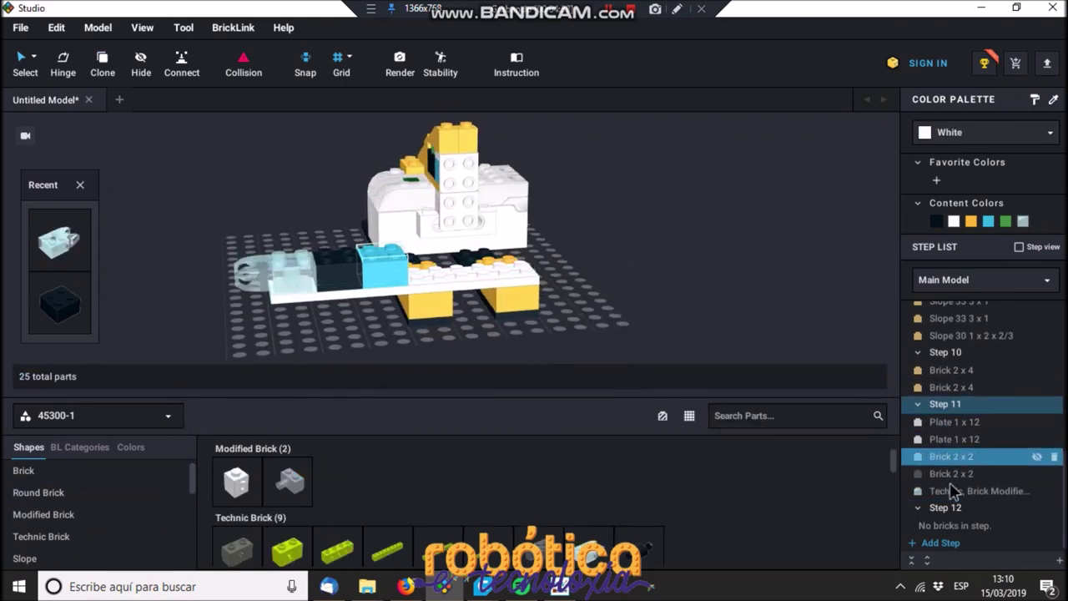
left_click(951, 490, "shift")
left_click_drag(951, 490, 943, 511)
Step: Place two lime Slope, Curved 6 x 1 parts side by side over the arm's 2 x 2 and socket bricks
scroll(362, 530, "down", 2)
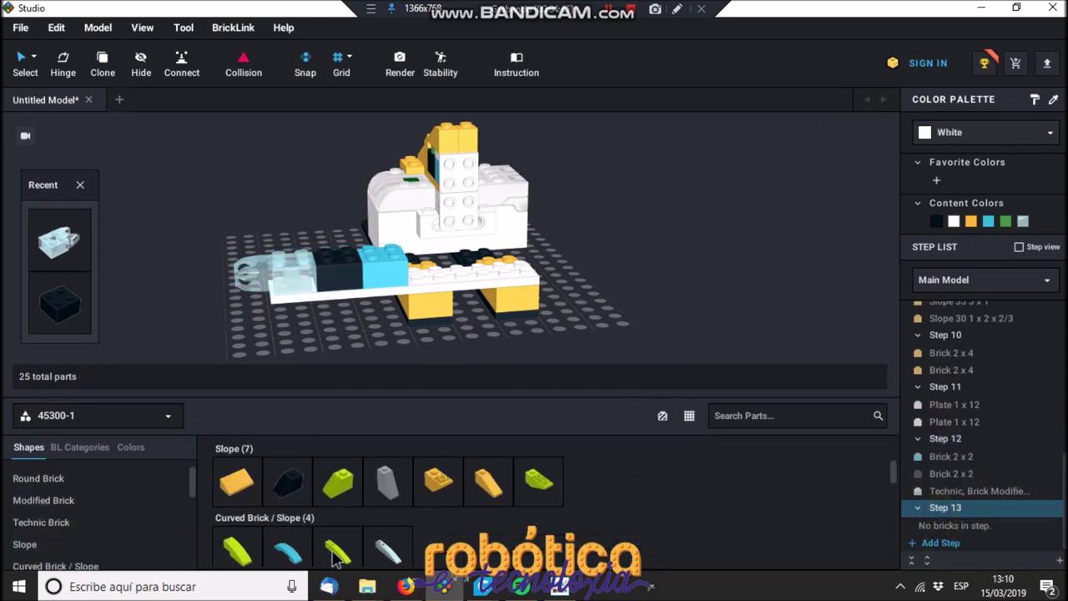
left_click(338, 550)
right_click_drag(310, 250, 309, 334)
left_click(639, 250)
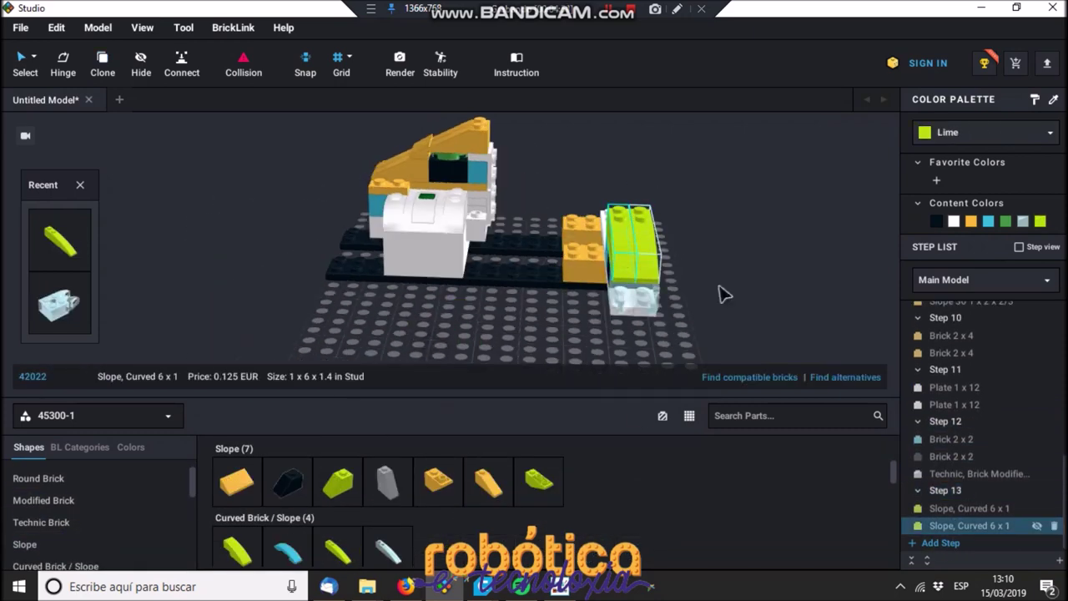
left_click(642, 266)
Step: Connect the black modified Technic ball-joint brick to the arm's socket, assign it to Step 14 and add Step 15
left_click(42, 522)
left_click(638, 482)
left_click(709, 291)
left_click_drag(977, 525, 913, 526)
left_click(940, 542)
Step: Mount the WeDo tilt sensor on top of the black ball-joint brick and add Step 16
scroll(90, 530, "down", 2)
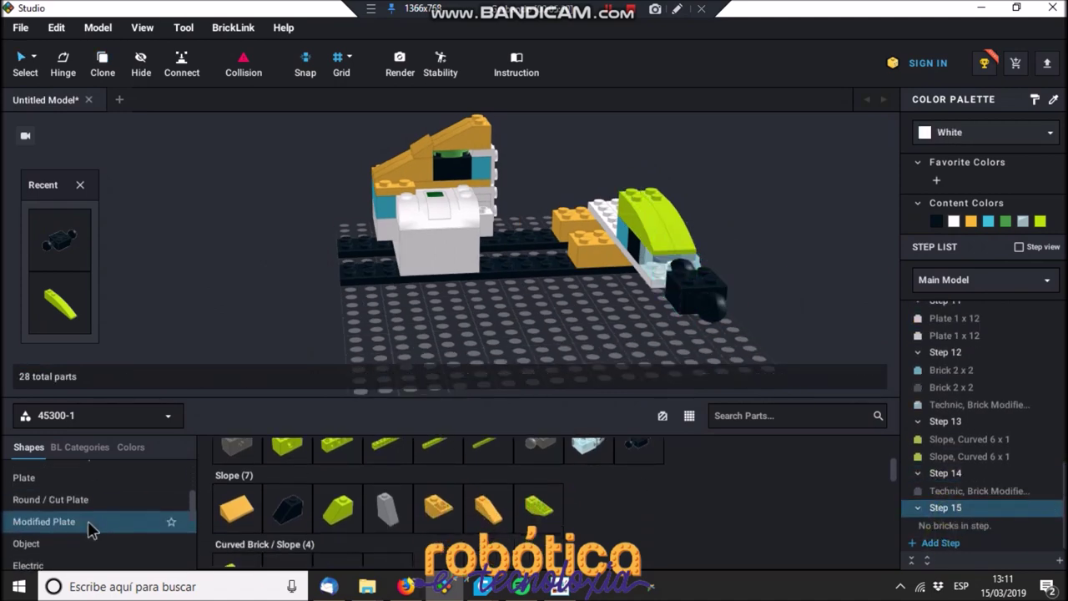
scroll(91, 530, "down", 2)
left_click(388, 482)
left_click(695, 278)
right_click_drag(696, 278, 634, 320)
right_click_drag(756, 315, 584, 317)
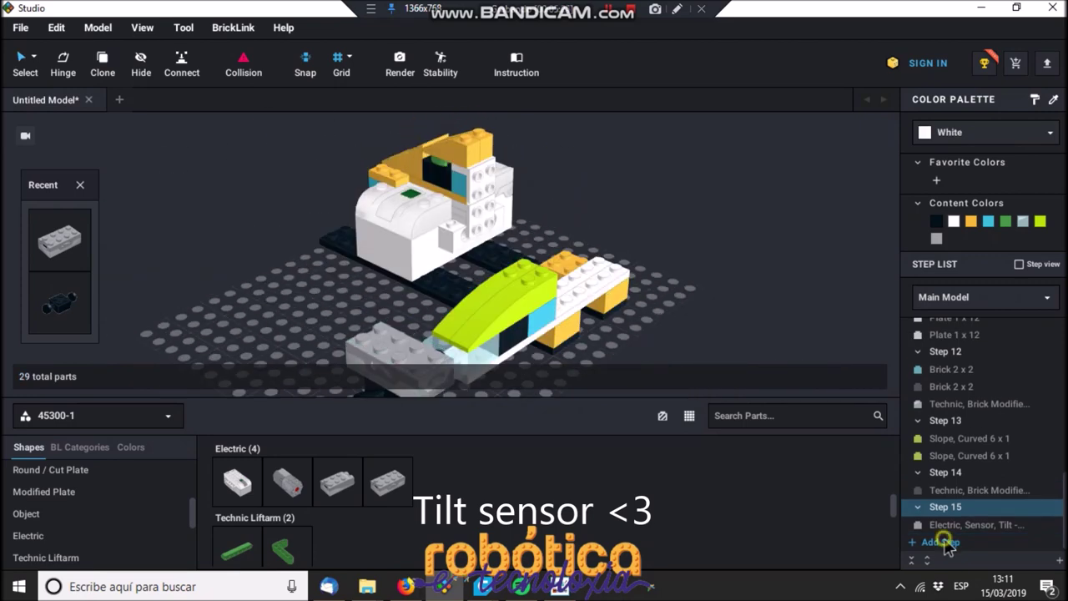
left_click(941, 541)
Step: Bring an Electric, Motor WeDo 2.0 Medium into the model, standing upright
scroll(117, 523, "down", 2)
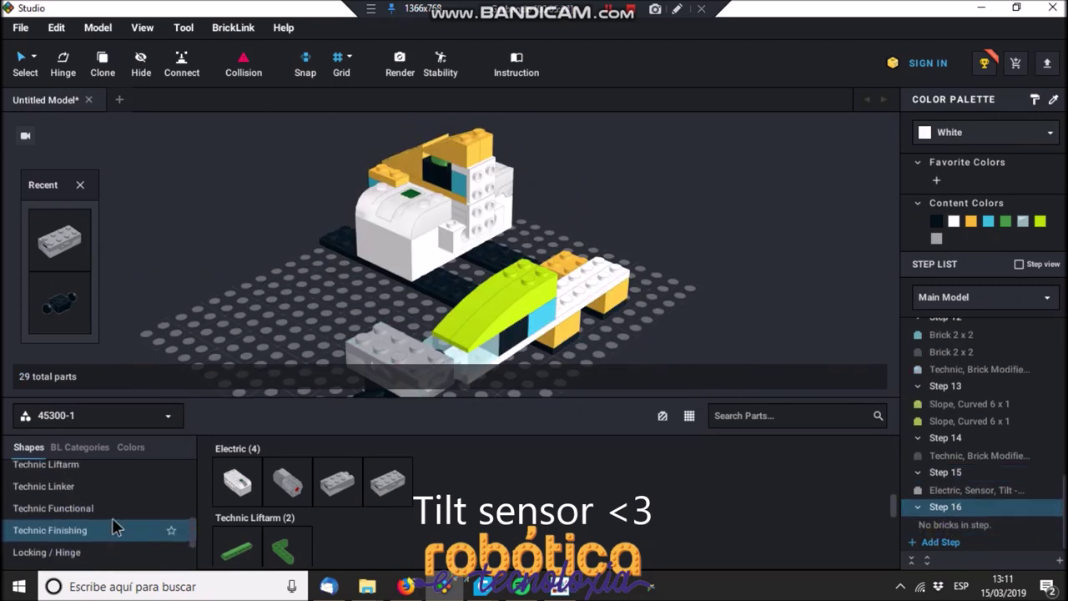
left_click(284, 488)
right_click_drag(716, 310, 625, 178)
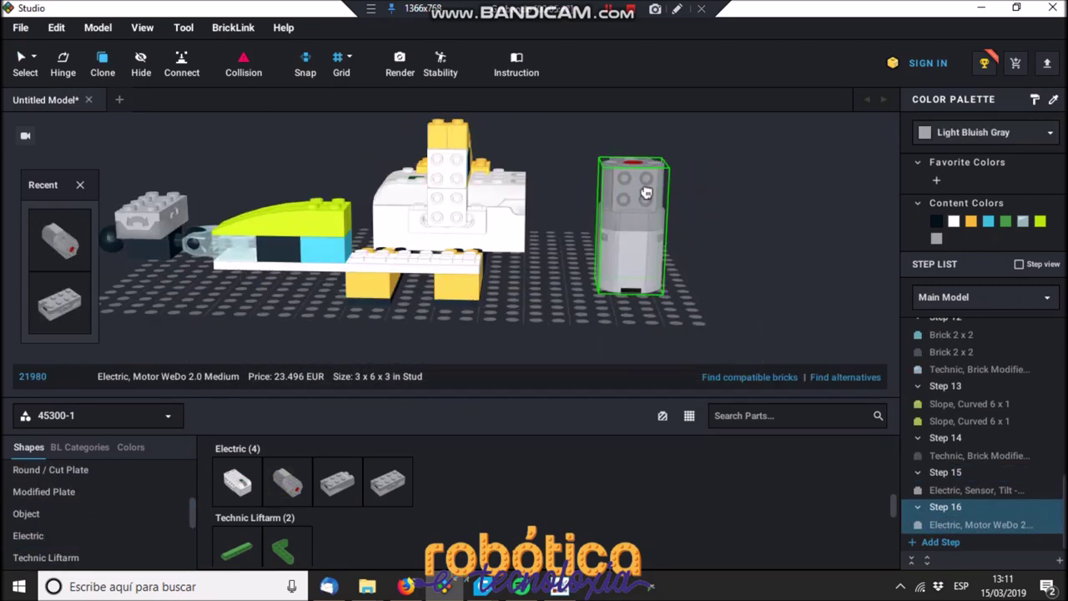
left_click(453, 163)
right_click_drag(453, 163, 467, 209)
Step: Try to fit the upright medium motor against the hub's side bracket
left_click(376, 192)
right_click_drag(376, 192, 472, 287)
left_click_drag(473, 287, 626, 242)
left_click(501, 292)
right_click_drag(501, 291, 484, 299)
left_click_drag(484, 299, 493, 267)
right_click_drag(493, 267, 519, 299)
left_click_drag(519, 298, 563, 326)
left_click(434, 293)
left_click_drag(434, 292, 358, 214)
right_click_drag(358, 215, 501, 250)
scroll(523, 338, "down", 3)
Step: Select the front arm's parts together with its two orange support bricks
left_click_drag(500, 209, 443, 338)
left_click(453, 298)
left_click_drag(453, 298, 441, 251)
right_click_drag(441, 251, 467, 275)
left_click(478, 242, "shift")
left_click_drag(478, 242, 529, 298)
left_click(639, 279)
left_click(491, 227)
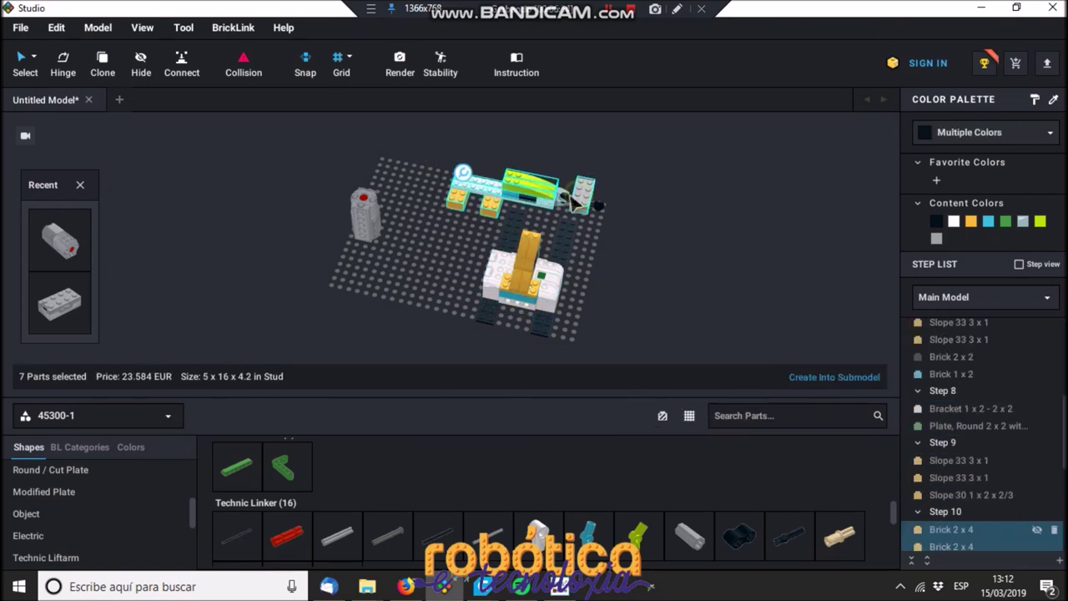
left_click_drag(516, 205, 557, 232)
scroll(519, 221, "up", 5)
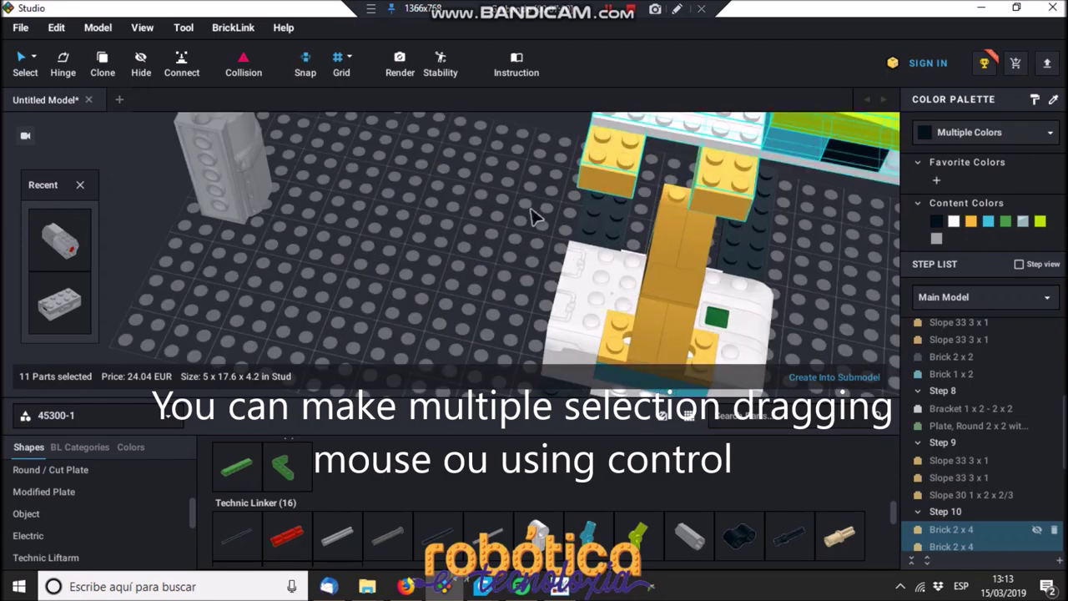
Step: Reseat the orange Brick 2 x 4 supports on the ends of the black base plates
left_click(776, 250)
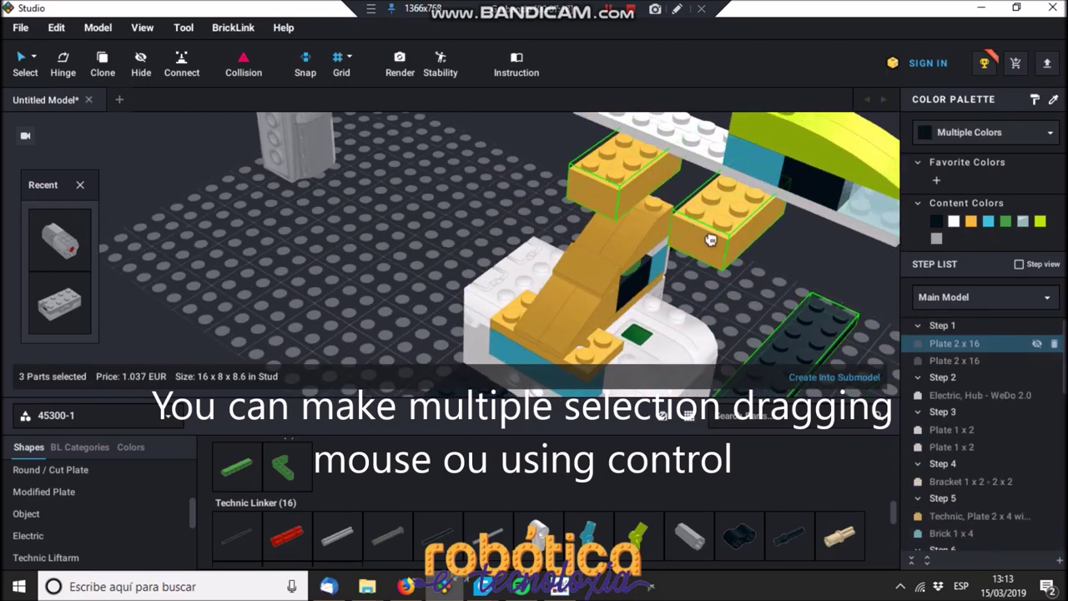
left_click(707, 239)
left_click(699, 242)
right_click_drag(698, 241, 626, 277)
left_click(626, 277)
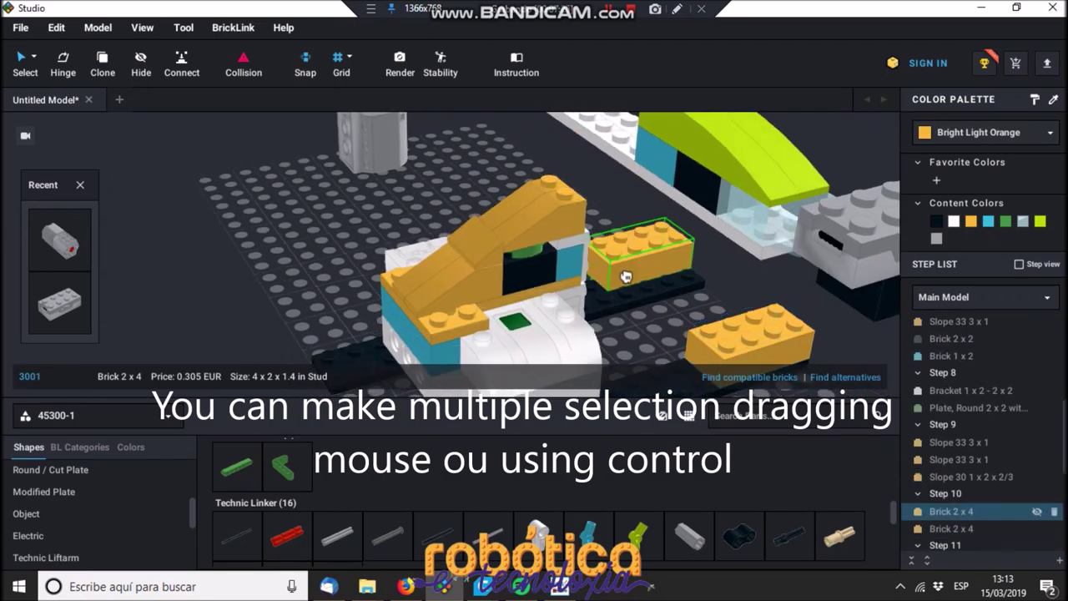
Step: Select the white plates and tilt-sensor arm and set them back on the orange support bricks
right_click_drag(647, 322, 668, 305)
left_click(668, 304, "ctrl")
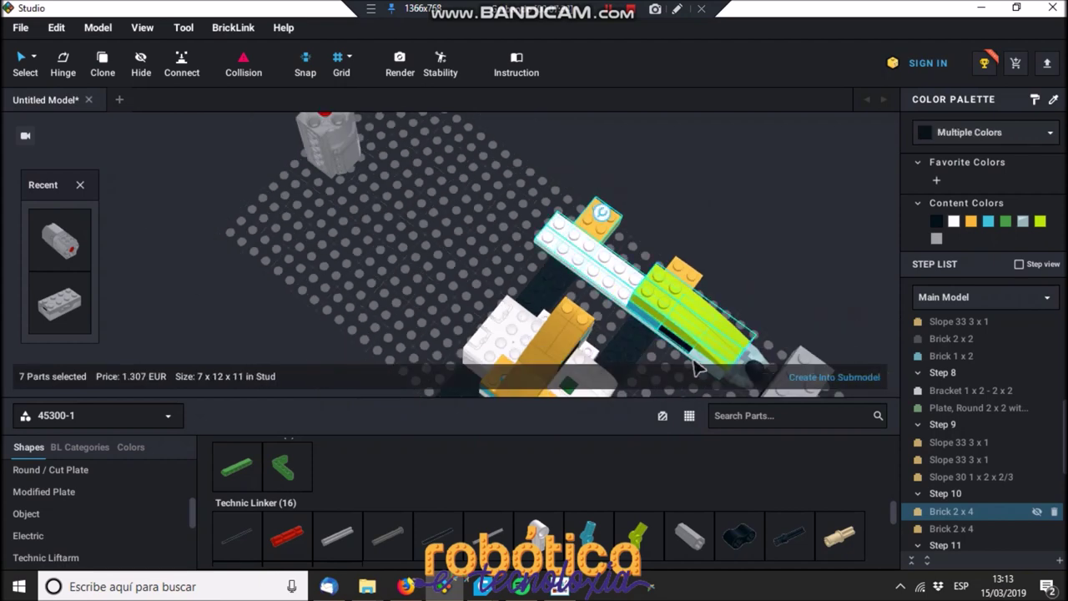
left_click(601, 254)
right_click_drag(460, 248, 489, 226)
scroll(405, 191, "down", 3)
left_click(405, 191)
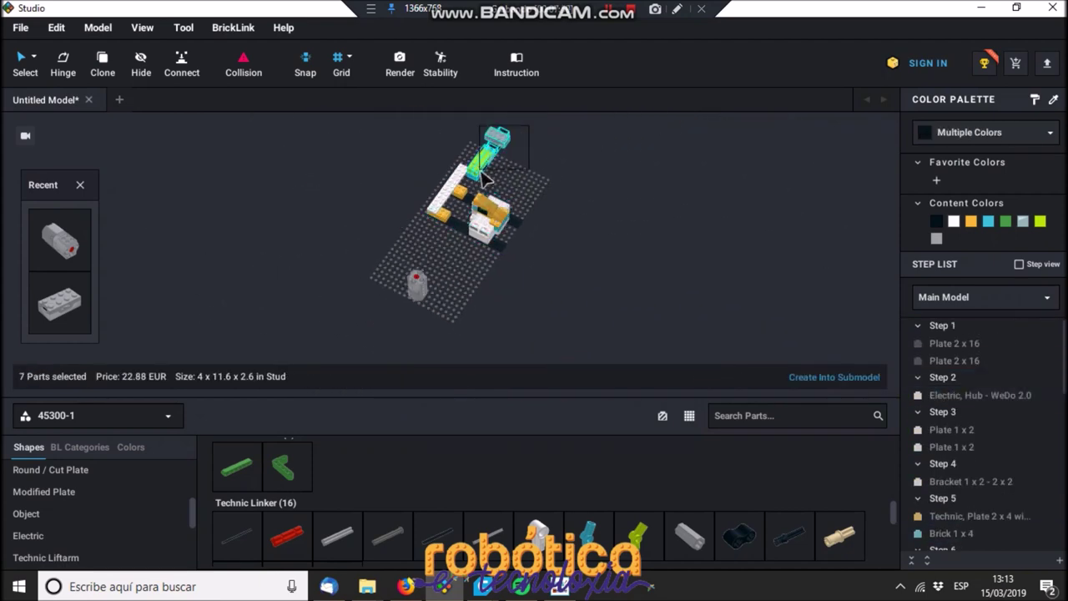
Step: Position the medium motor upright between the hub and the front arm, and add Step 17
scroll(458, 184, "up", 5)
left_click(567, 227)
right_click_drag(500, 222, 809, 432)
left_click(940, 543)
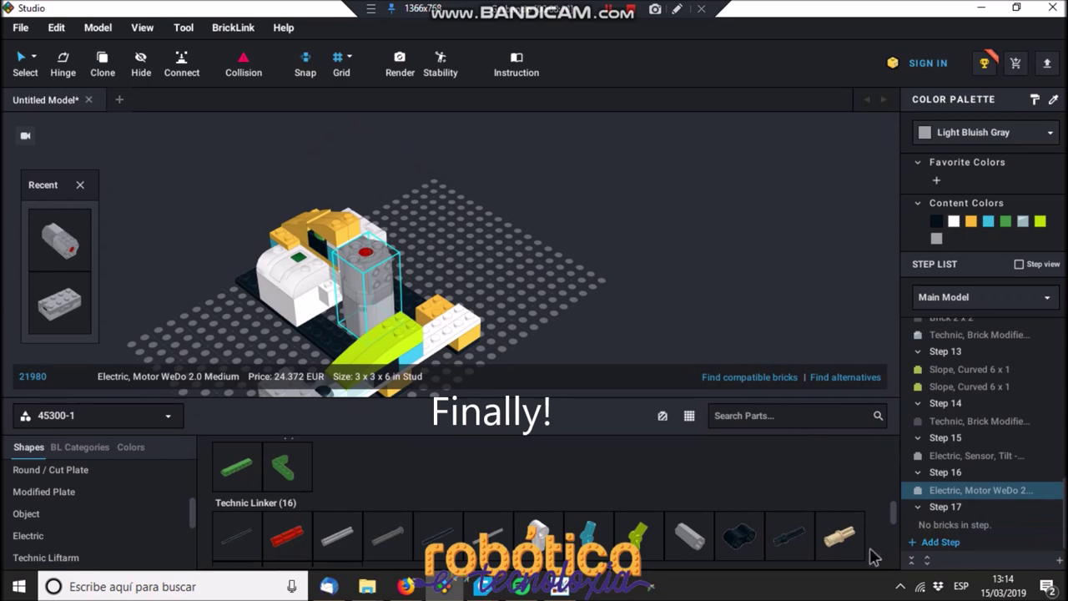
Step: Insert a black Technic Axle 6 vertically into the motor's red output and add Step 18
left_click(419, 557)
right_click_drag(417, 279, 319, 195)
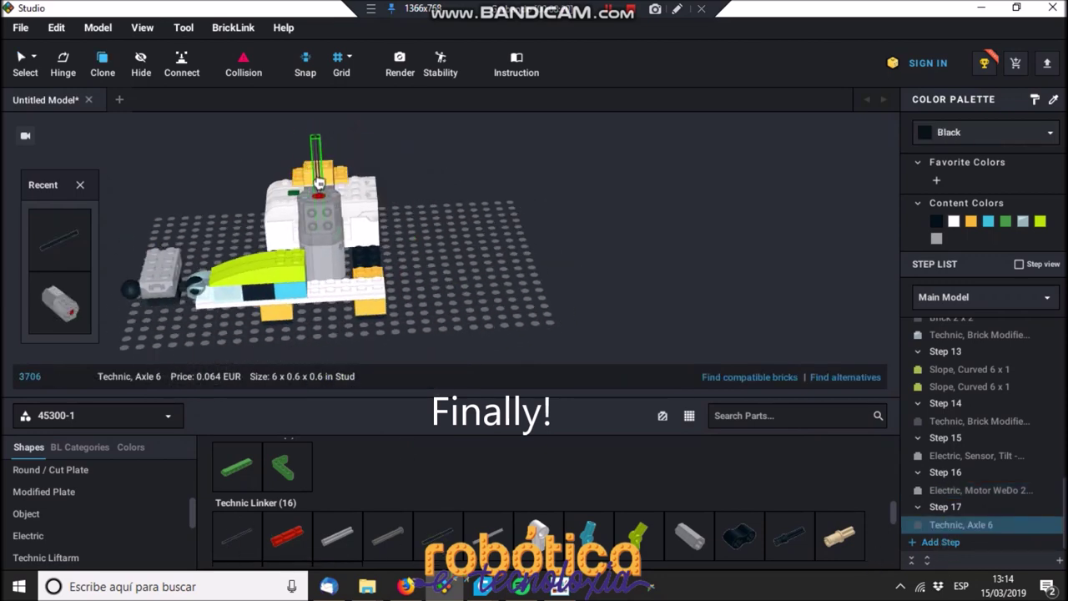
left_click(441, 246)
right_click_drag(440, 245, 477, 309)
Step: Slide a transparent Brick, Round 2 x 2 down the axle onto the motor
scroll(393, 526, "up", 10)
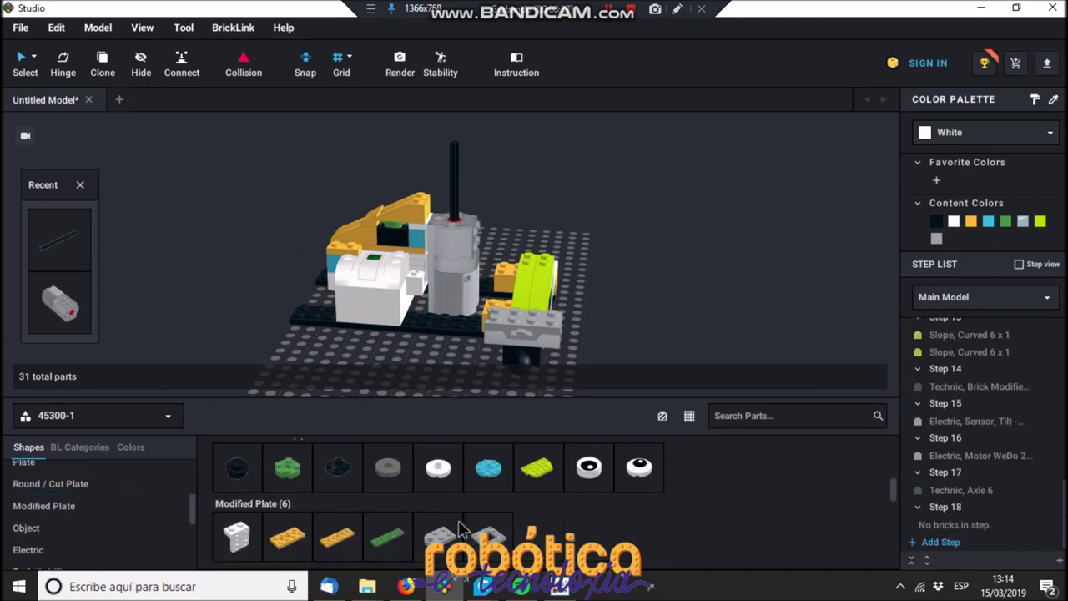
left_click(388, 551)
left_click(454, 212)
scroll(389, 501, "down", 8)
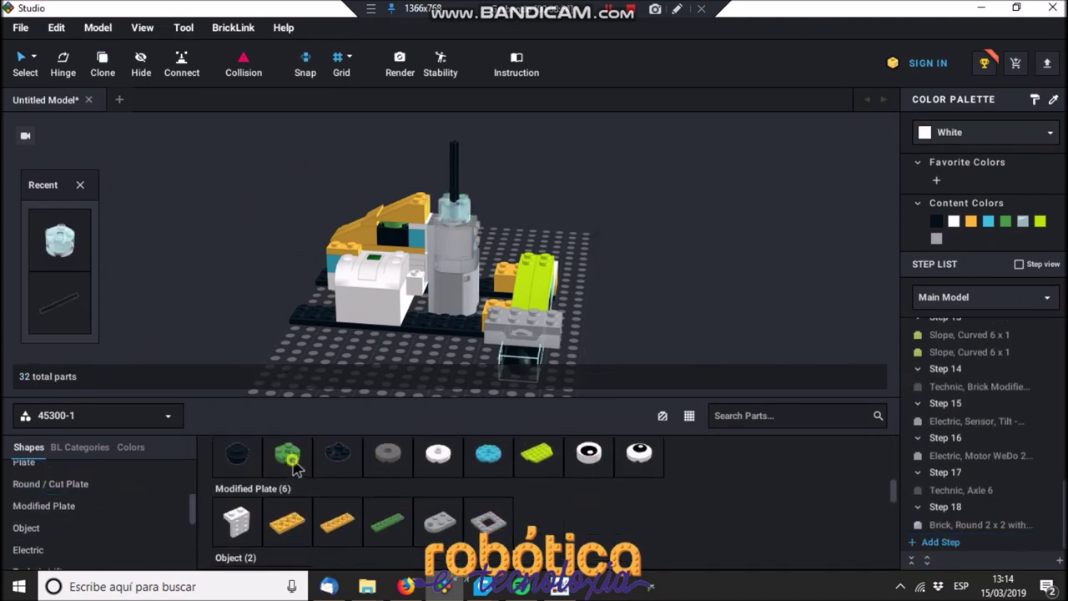
Step: Stack a green Plate, Round 2 x 2 and a second transparent Brick, Round 2 x 2 on the axle
left_click(287, 453)
left_click(453, 198)
left_click(59, 303)
left_click(453, 179)
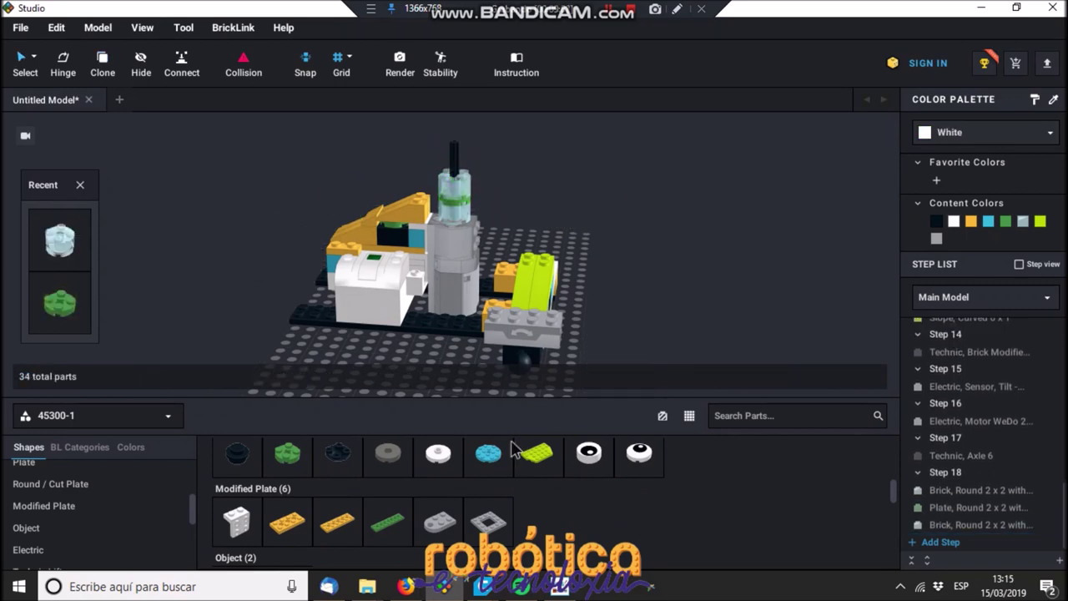
Step: Place an azure Plate, Round 4 x 4 on top of the axle's round bricks and add Step 19
left_click(488, 453)
left_click(453, 179)
right_click_drag(453, 179, 490, 316)
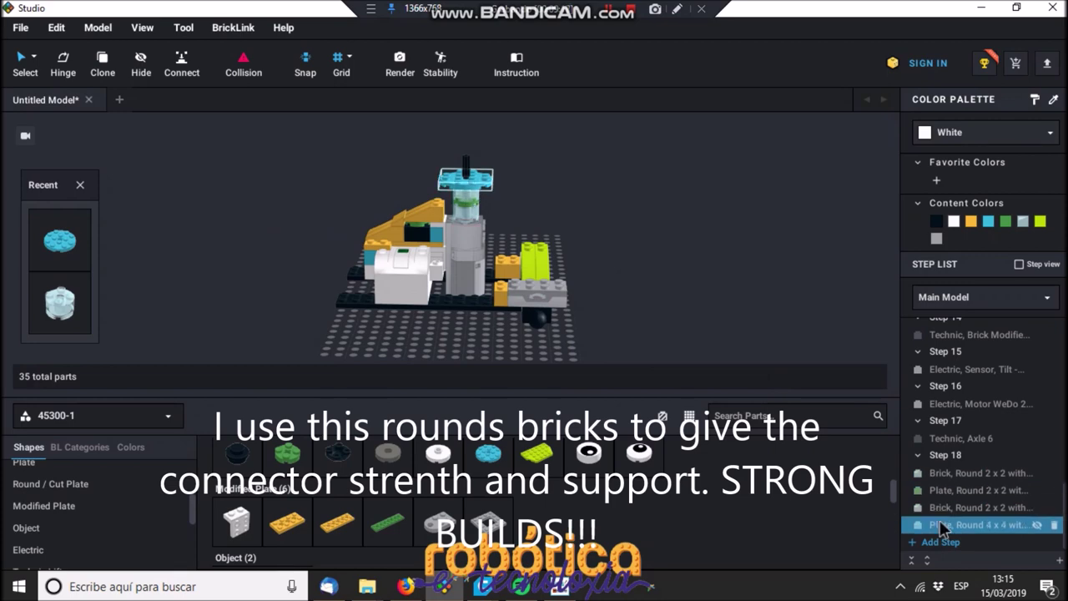
left_click(943, 492)
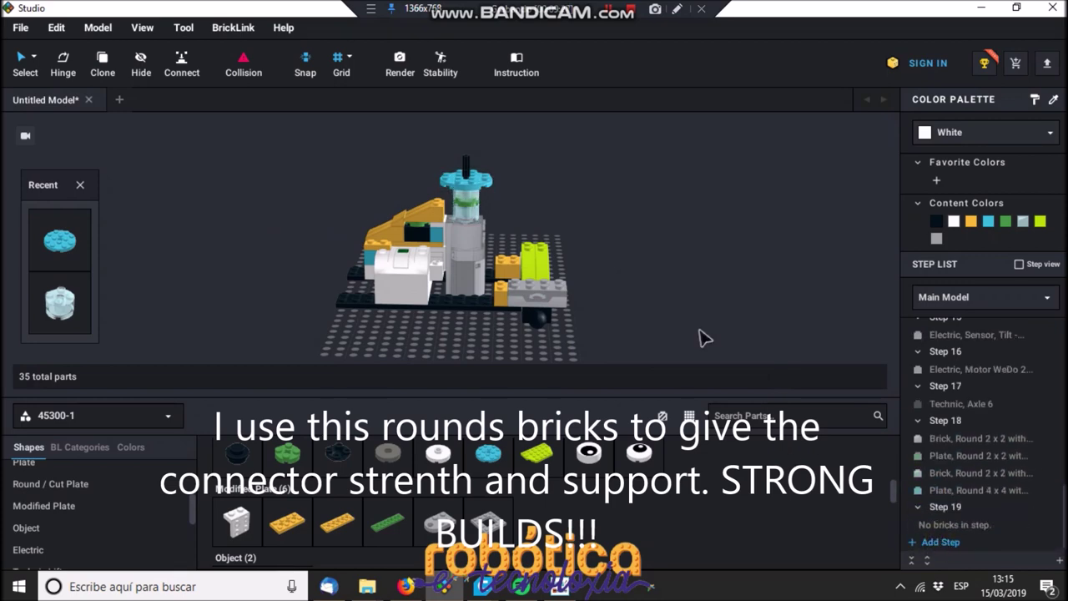
scroll(75, 504, "down", 4)
scroll(84, 501, "up", 5)
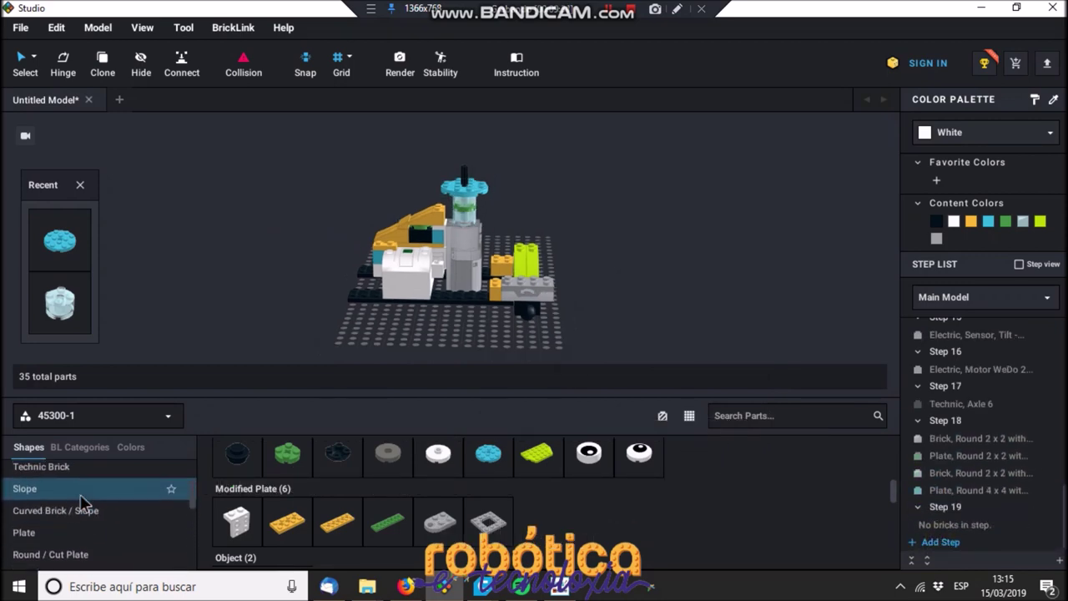
Step: Lay two parallel lime Technic Brick 1 x 16 beams in front of the model and bridge them with an azure Plate, Round 4 x 4
left_click(83, 506)
left_click_drag(487, 484, 491, 335)
mouse_move(489, 332)
right_mouse_down()
mouse_move(634, 317)
mouse_move(744, 279)
mouse_move(492, 342)
right_mouse_up()
key("ctrl+c")
key("ctrl+v")
left_click(669, 335)
right_click(489, 341)
left_click(519, 487)
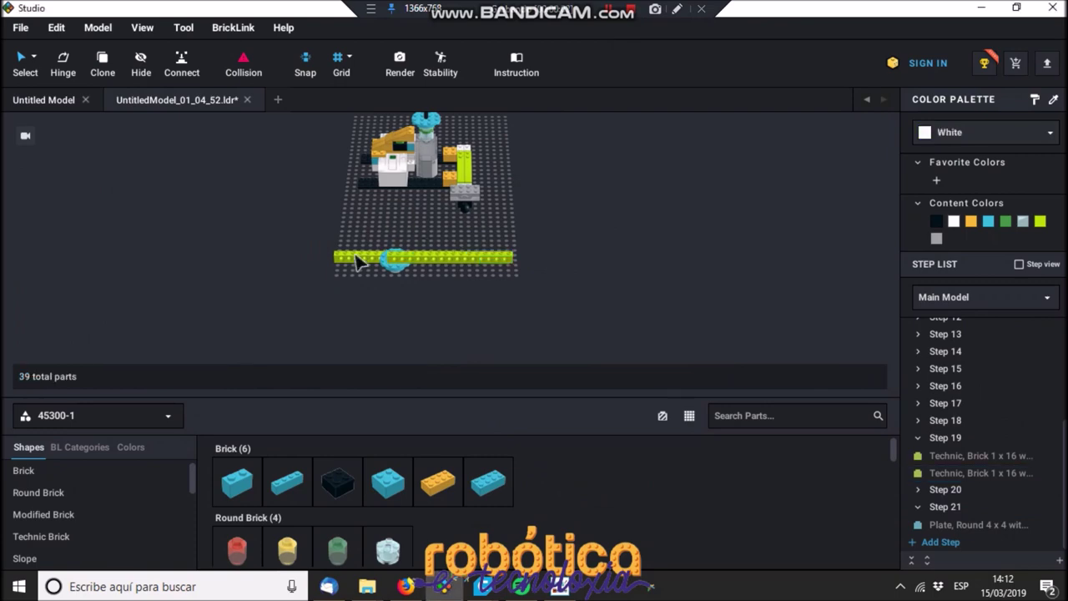
Step: Insert four light bluish gray Brick, Modified 1 x 2 with Pin into the beams' outer sides, on either side of the round plate
scroll(357, 261, "up", 5)
left_click(109, 331)
right_click_drag(109, 332, 114, 509)
left_click(115, 511)
left_click_drag(291, 481, 385, 353)
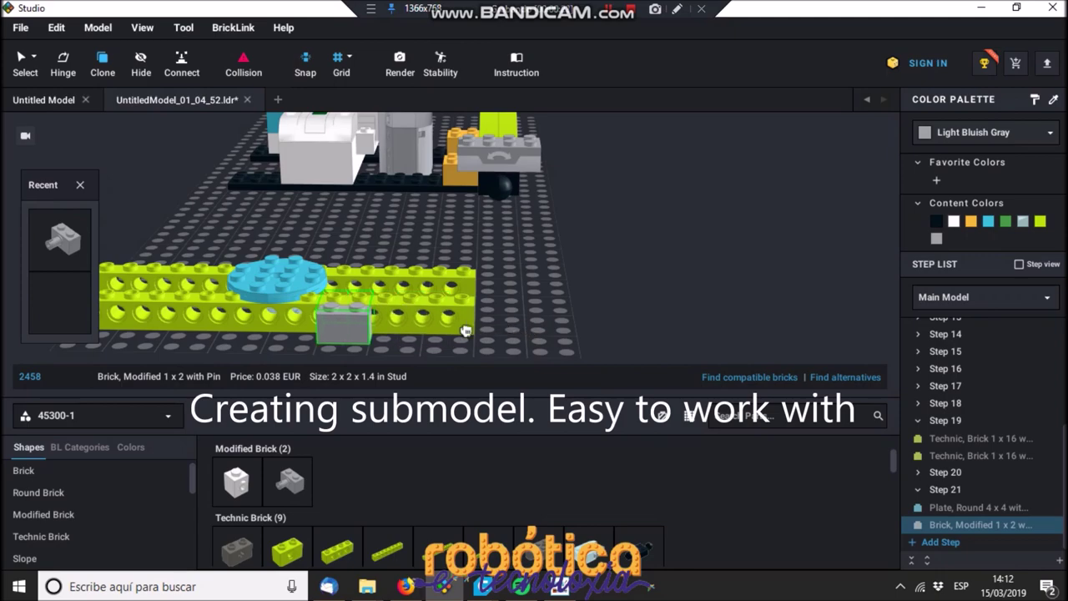
right_click_drag(356, 332, 504, 365)
left_click(226, 334)
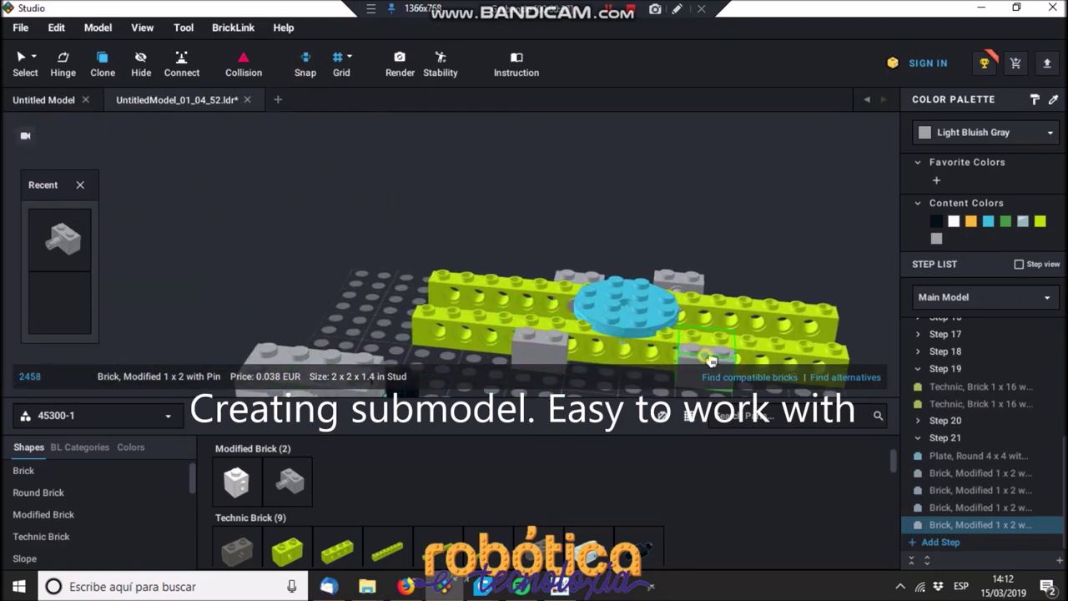
Step: Move the four pin bricks into Step 22 and add Step 23
right_click_drag(710, 361, 644, 281)
left_click(353, 317)
left_click(188, 326)
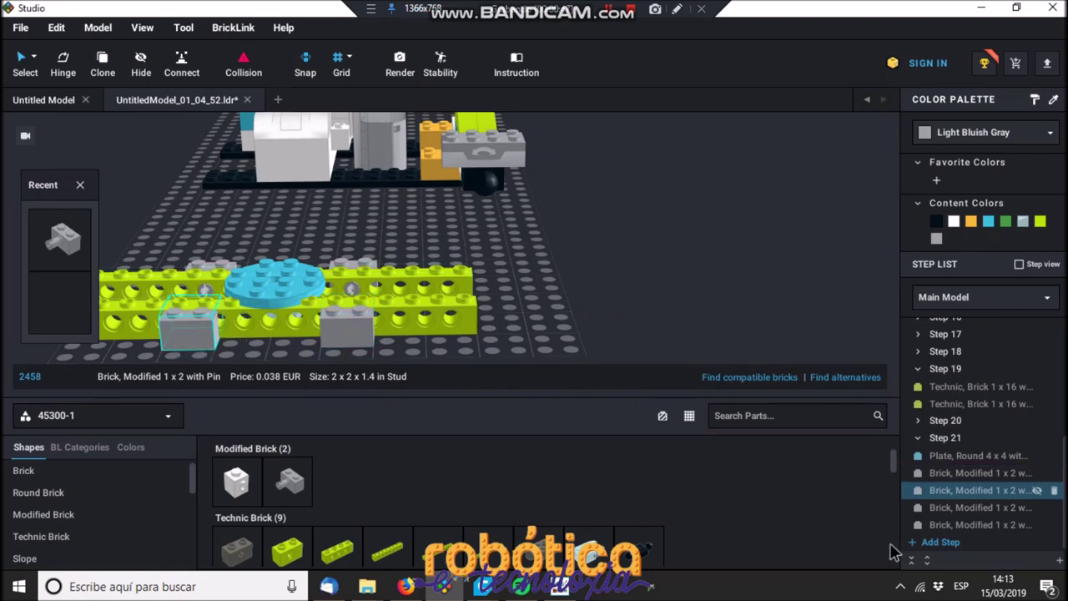
left_click(949, 472, "shift")
left_click(940, 542)
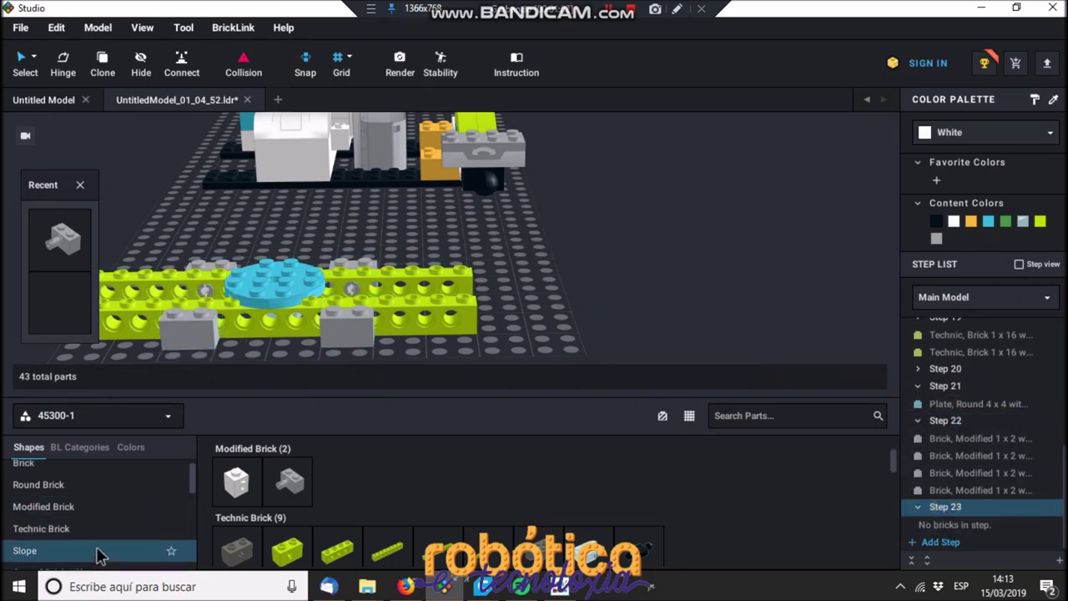
Step: Place a bright light orange Technic Plate 2 x 6 with 5 Holes on each pin brick, extending outward, and add Step 24
scroll(84, 534, "up", 1)
scroll(155, 491, "down", 3)
left_click(155, 491)
left_click_drag(287, 481, 353, 323)
right_click_drag(352, 323, 329, 250)
left_click(359, 287)
left_click(338, 246)
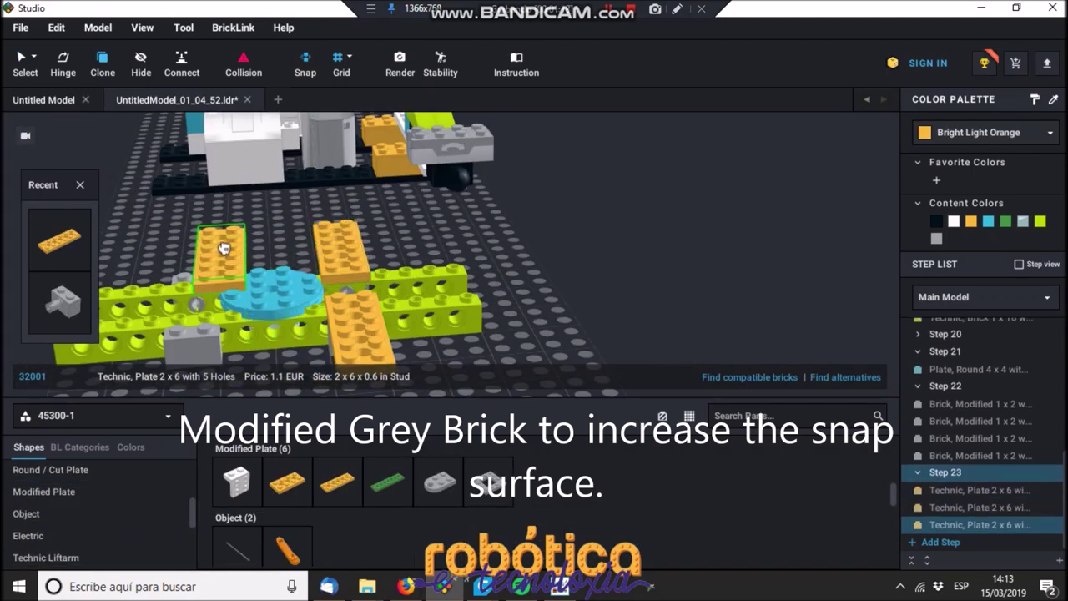
left_click(171, 347)
right_click_drag(171, 346, 739, 351)
left_click(941, 540)
left_click(952, 526)
Step: Join the outer ends of each pair of orange plates from beneath with a lime Technic Brick 1 x 8 with Holes and add Step 25
right_click_drag(834, 371, 590, 377)
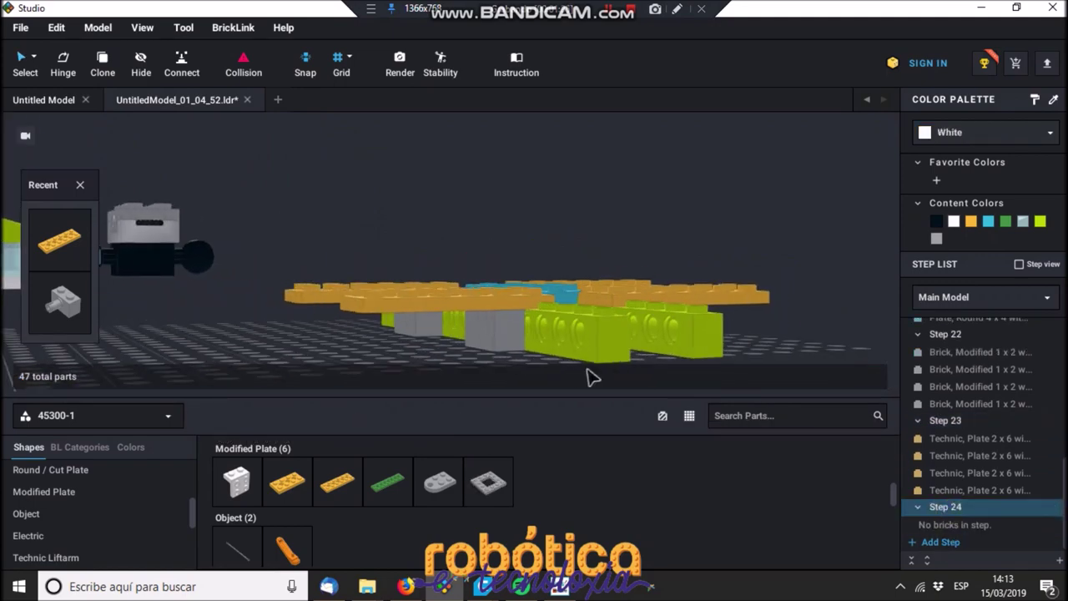
scroll(84, 521, "up", 3)
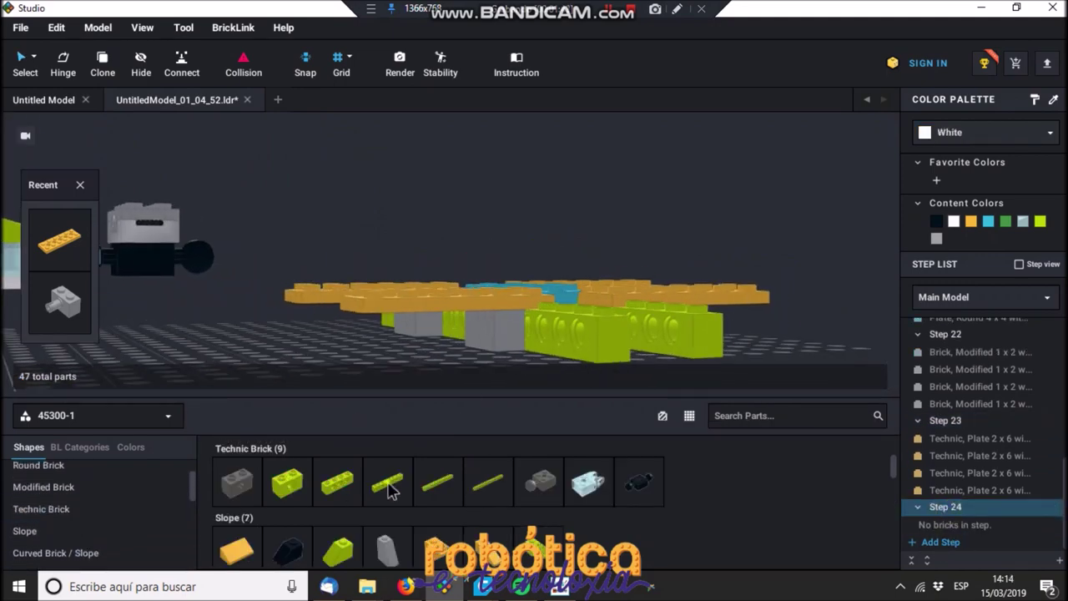
left_click(387, 482)
scroll(467, 267, "down", 3)
right_click_drag(468, 267, 296, 306)
left_click(697, 372)
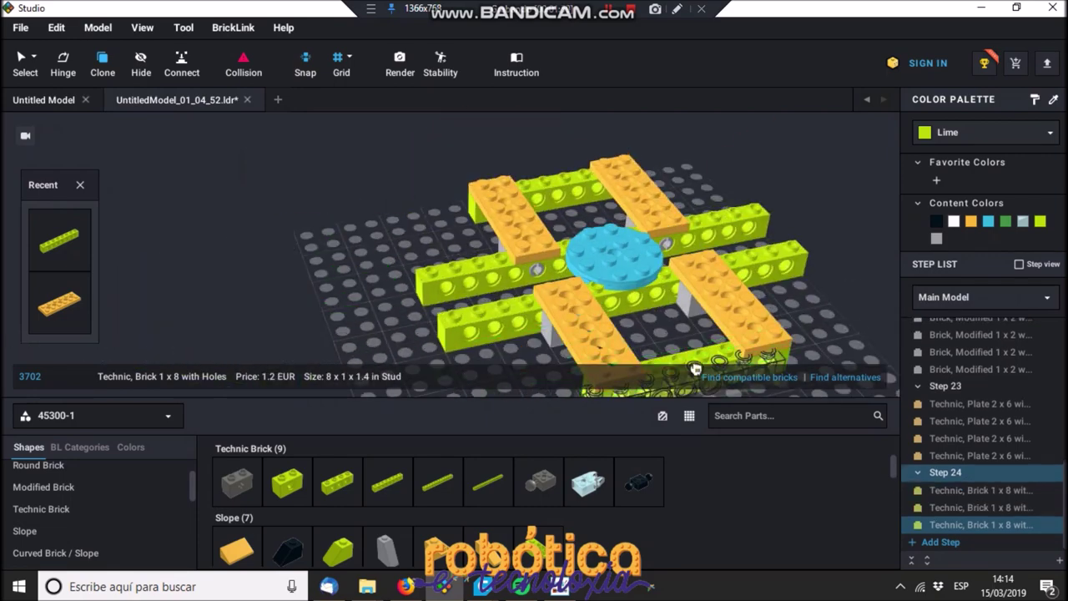
left_click(940, 542)
Step: Brace the underside of the four orange plates with lime Slope, Inverted 33 3 x 1 bricks
left_click(544, 387)
mouse_move(544, 386)
right_mouse_down()
mouse_move(538, 375)
mouse_move(562, 380)
mouse_move(417, 307)
mouse_move(368, 305)
right_mouse_up()
key("c")
scroll(561, 380, "down", 5)
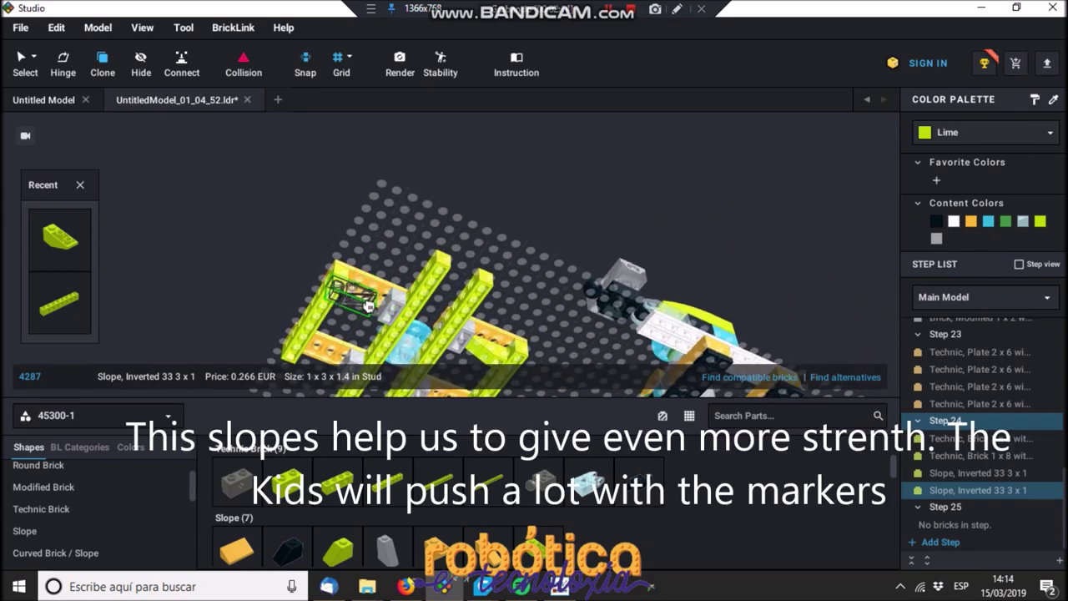
right_click_drag(345, 355, 496, 284)
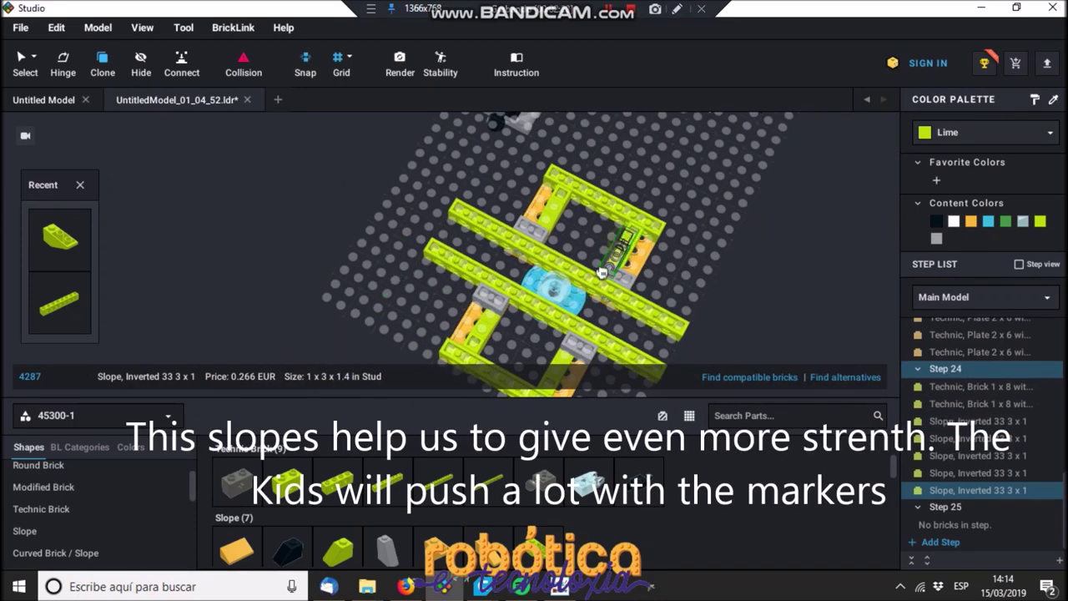
Step: Add four bright light orange Slope, Inverted 45 2 x 1 beside the lime slopes, organise all inverted slopes in Step 25 and add Step 26
right_click_drag(570, 357, 568, 353)
left_click(568, 352)
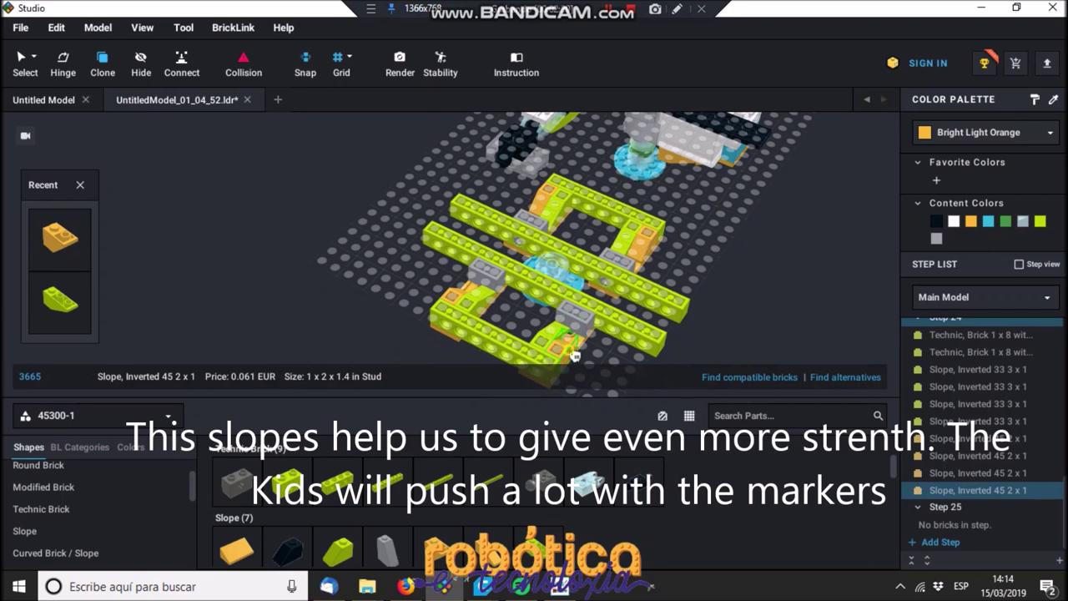
left_click(978, 368)
left_click(978, 490, "shift")
left_click(940, 541)
Step: Place a black Plate, Round 2 x 2 under each of the frame's four outer corners and add Step 27
scroll(277, 521, "down", 3)
scroll(277, 522, "down", 3)
left_click_drag(237, 476, 519, 315)
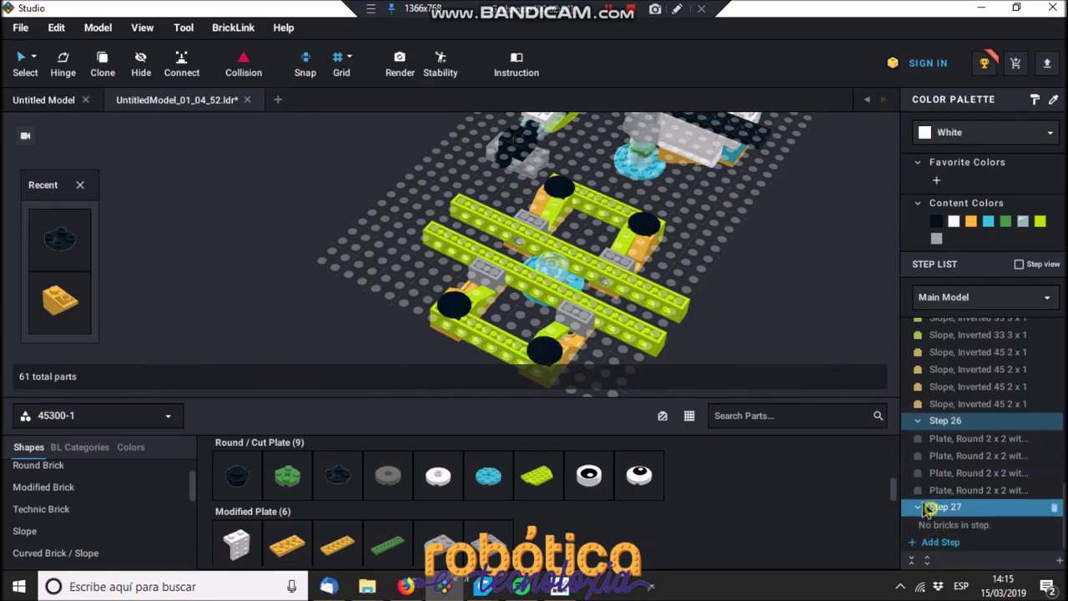
Step: Cover both ends of the long beams with a lime Wedge, Plate 4 x 6 Cut Corners and add Step 28
scroll(643, 212, "down", 5)
middle_click_drag(643, 212, 558, 286)
scroll(529, 442, "down", 2)
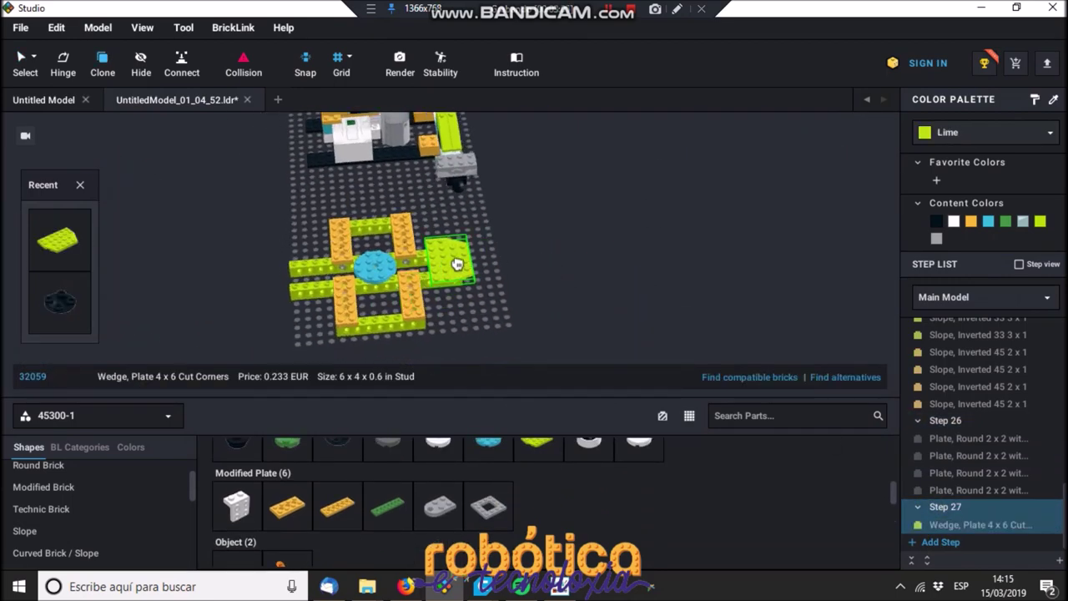
key("ctrl+v")
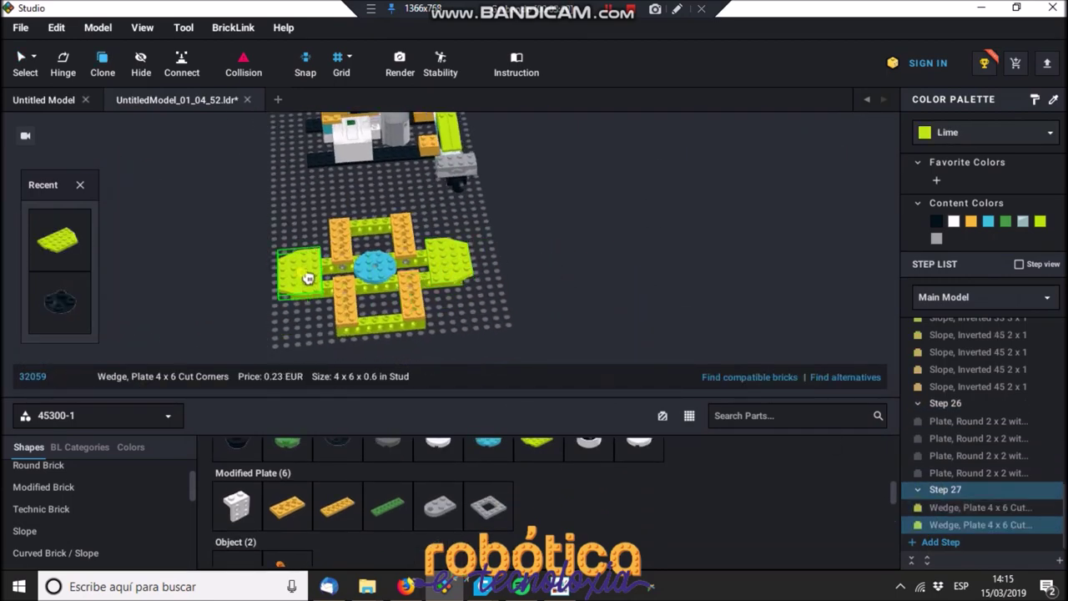
left_click(929, 544)
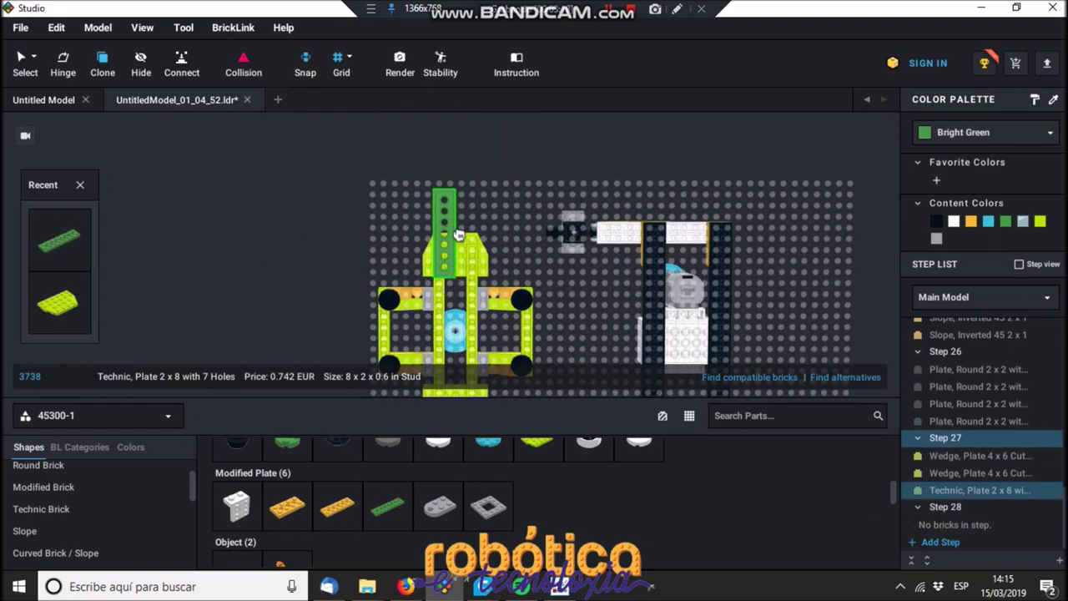
Step: Attach a green Technic Plate 2 x 8 with 7 Holes beneath each wedge-plated end and an orange Technic Plate 2 x 4 with 3 Holes across each tip
scroll(457, 236, "up", 5)
right_click_drag(475, 203, 427, 351)
key("ctrl+v")
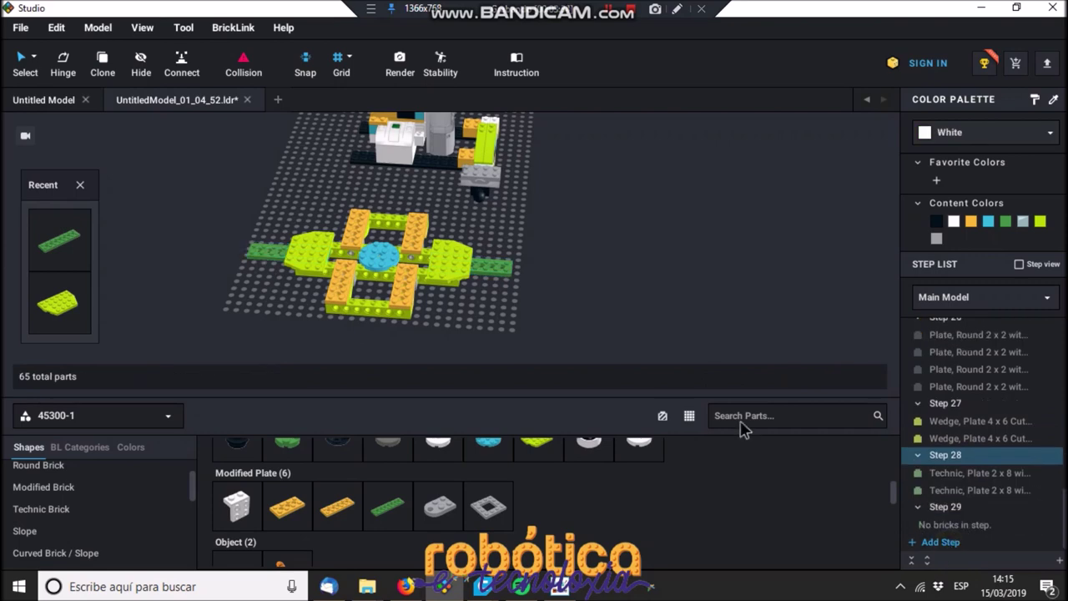
left_click(516, 271)
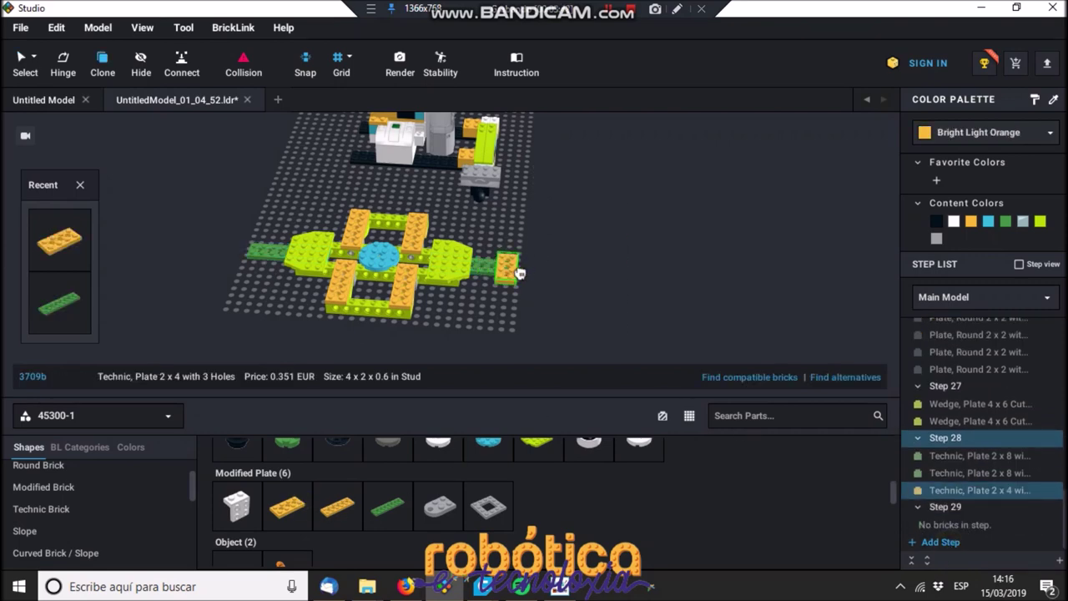
key("Delete")
Step: Place a trans-light blue Technic, Brick Modified with its socket facing inward on each outer end of the arms
left_click(93, 534)
left_click(588, 481)
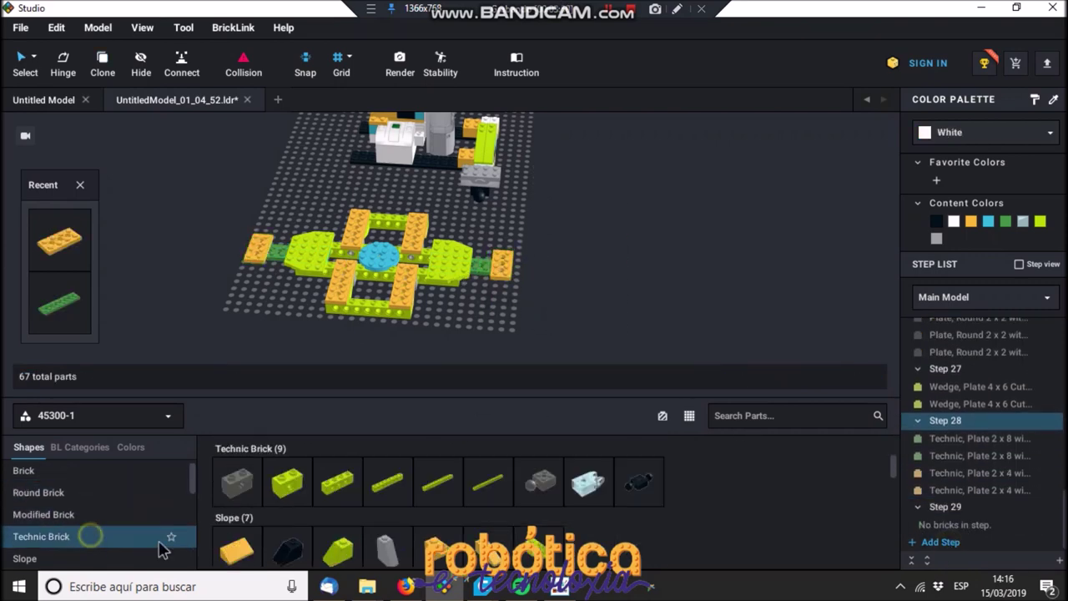
left_click(263, 242)
left_click(500, 266)
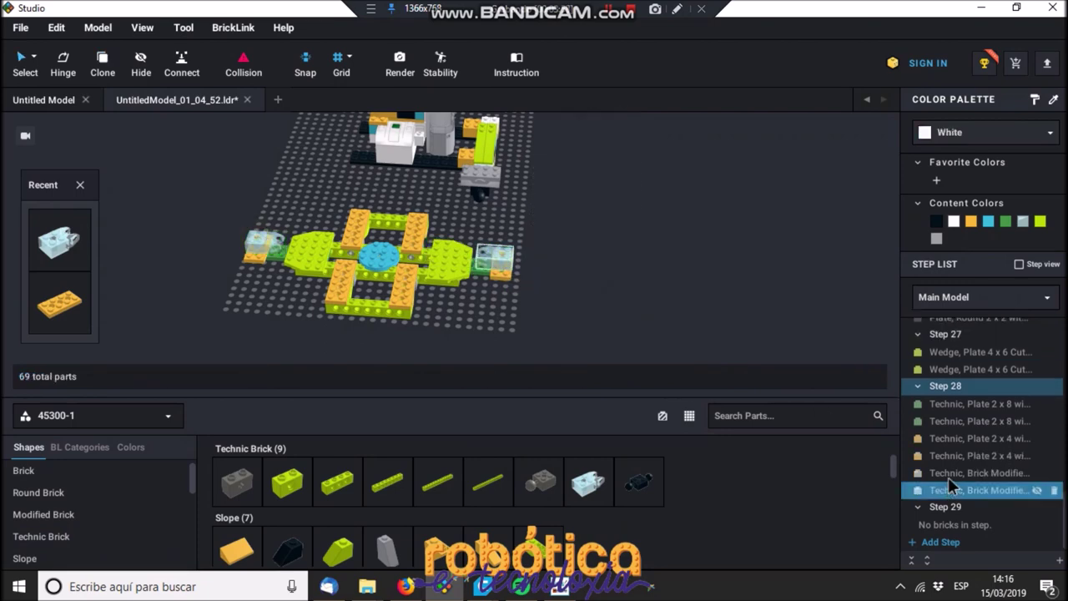
Step: Rearrange the step list with the Technic Plate 2 x 4 pair in Step 29, the trans-light blue bricks in Step 30, and an added Step 31
left_click(976, 472)
left_click(976, 490, "shift")
left_click_drag(976, 490, 918, 467)
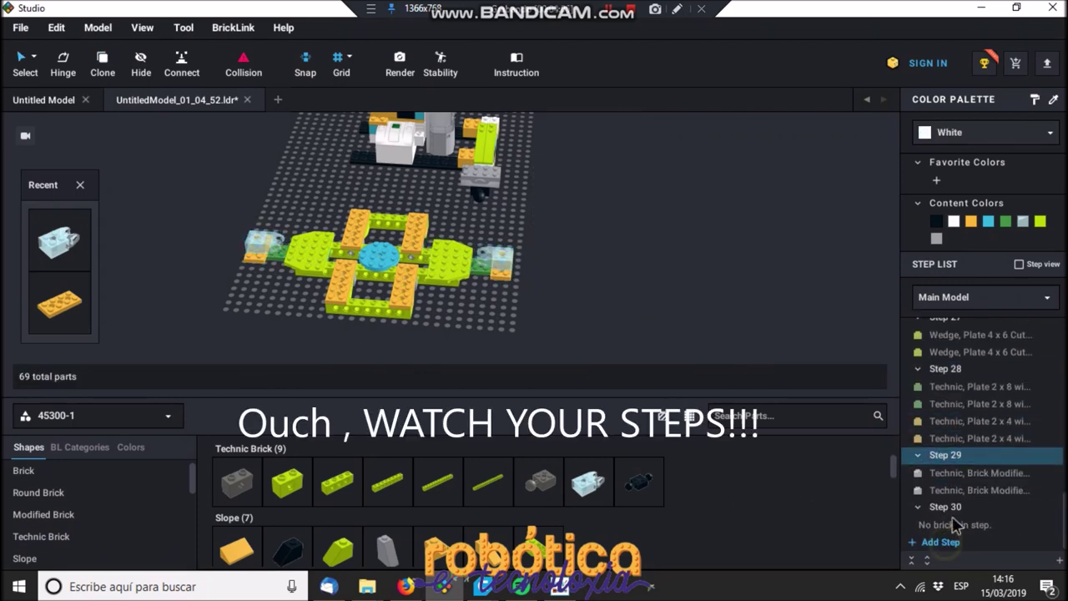
left_click(947, 507)
left_click(947, 524, "shift")
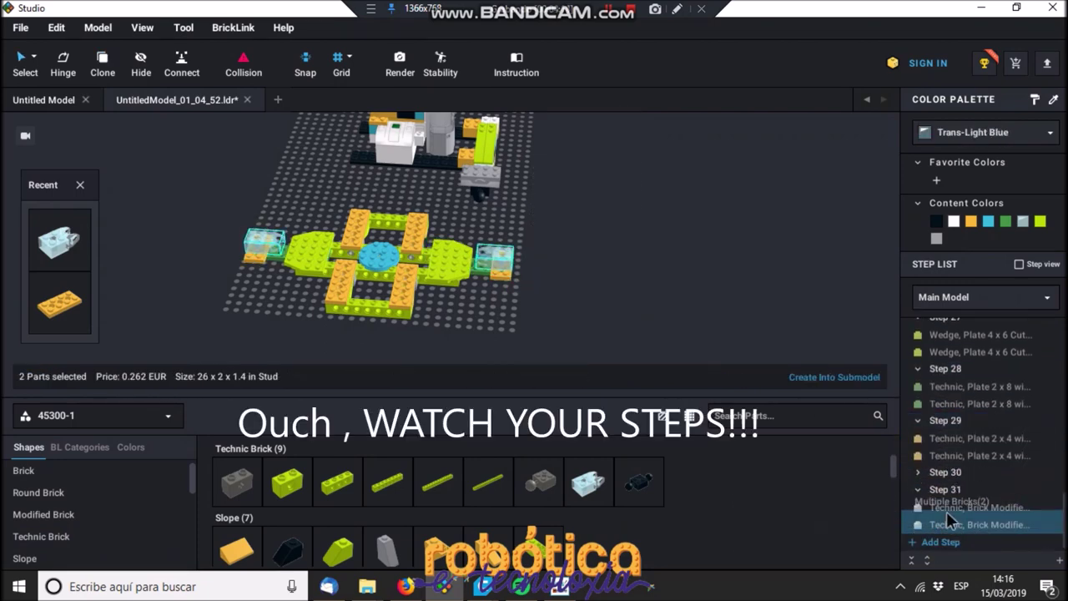
left_click_drag(947, 525, 945, 472)
Step: Fit a dark bluish gray Technic, Brick Modified 2 x 2 with Ball to one trans-light blue socket and place a second beside the frame
left_click(540, 482)
left_click(296, 243)
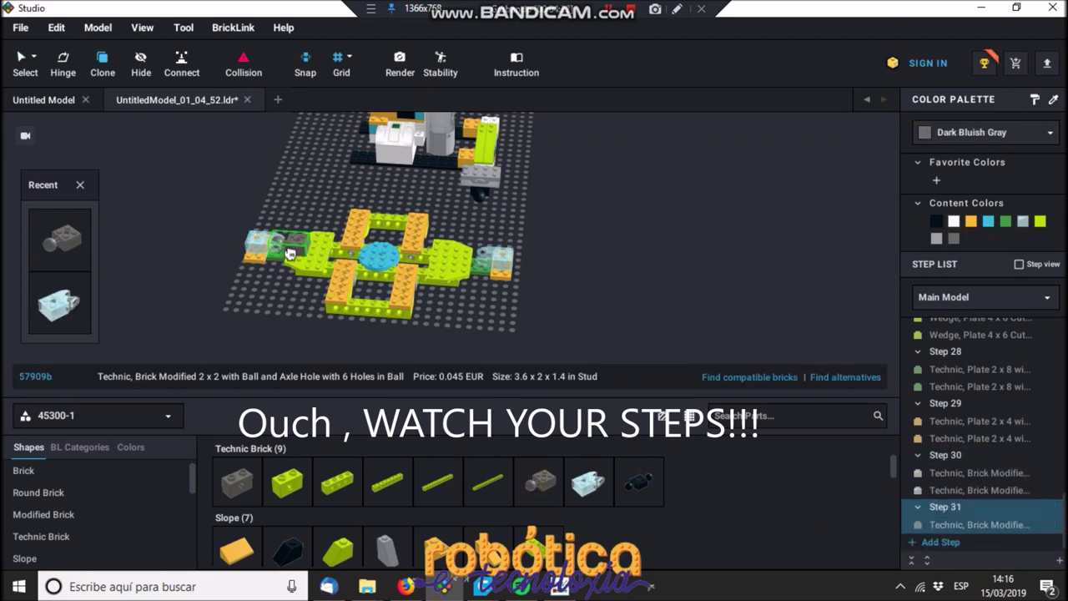
left_click(474, 263)
left_click(629, 242)
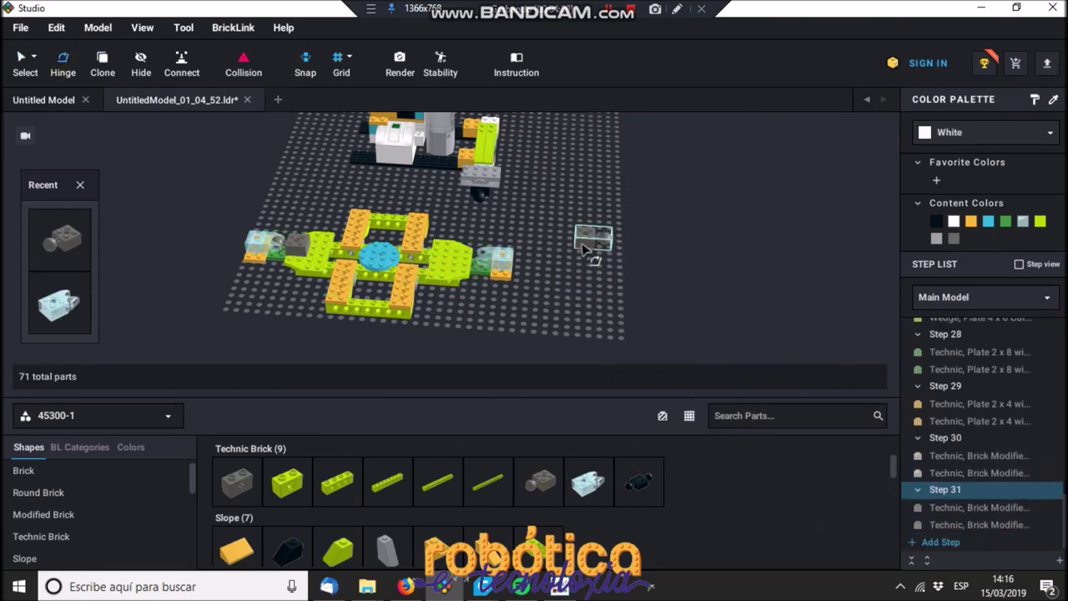
Step: Tilt the loose dark bluish gray ball brick with the Hinge tool
left_click(586, 242)
scroll(697, 215, "up", 3)
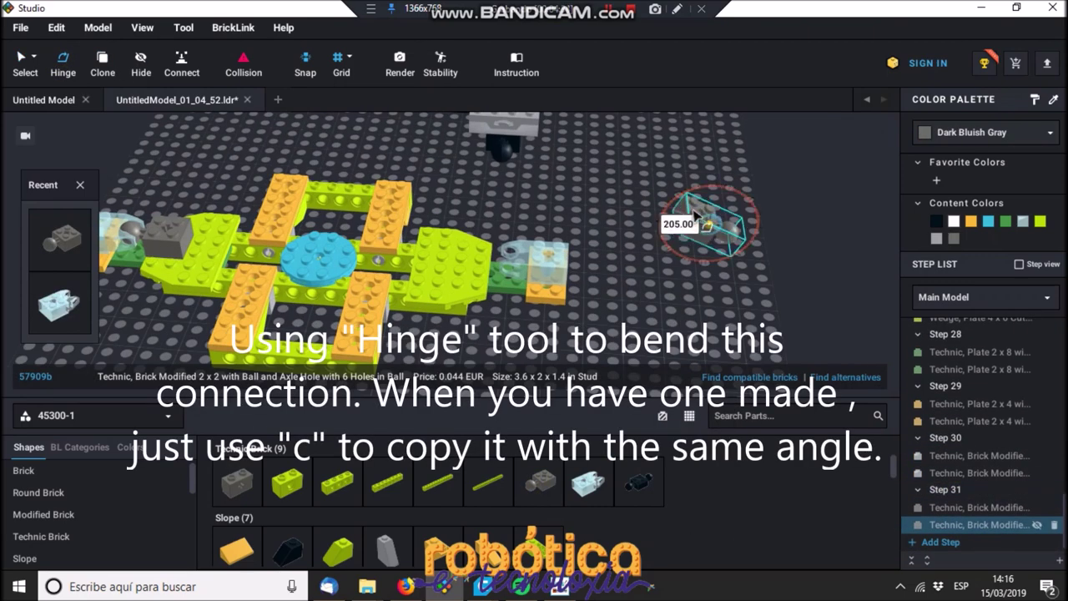
left_click(24, 65)
Step: Fit clones of the tilted ball brick into the sockets at both ends of the frame and add Step 32
key("c")
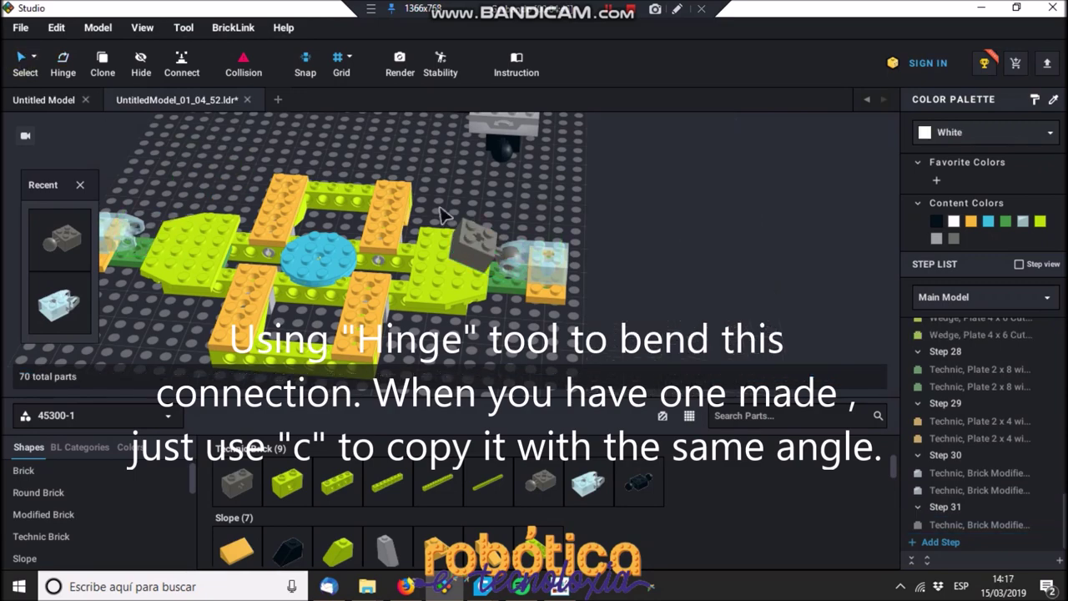
left_click(150, 219)
scroll(150, 219, "down", 3)
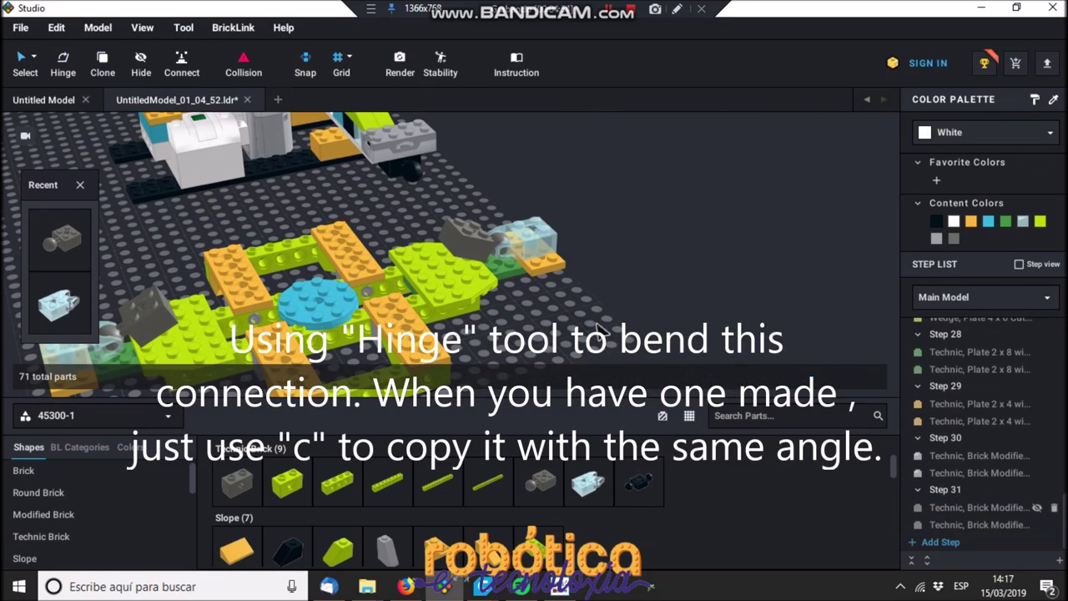
left_click(941, 542)
Step: Flank the trans-light blue brick at each end of the frame with two lime Slope 45 2 x 1 and add Step 33
left_click(339, 554)
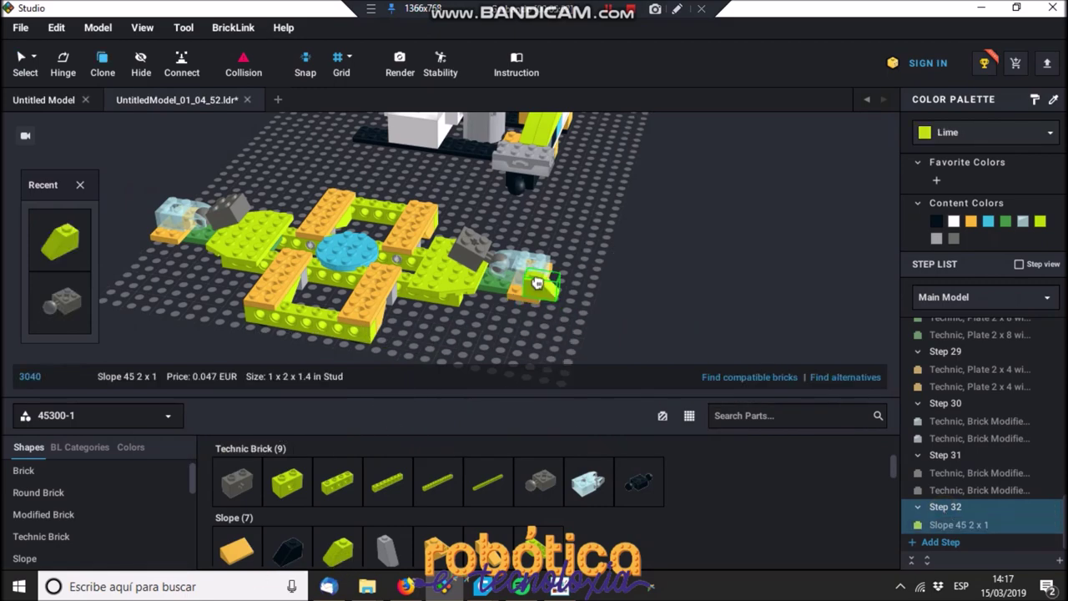
left_click(535, 282)
scroll(511, 255, "down", 5)
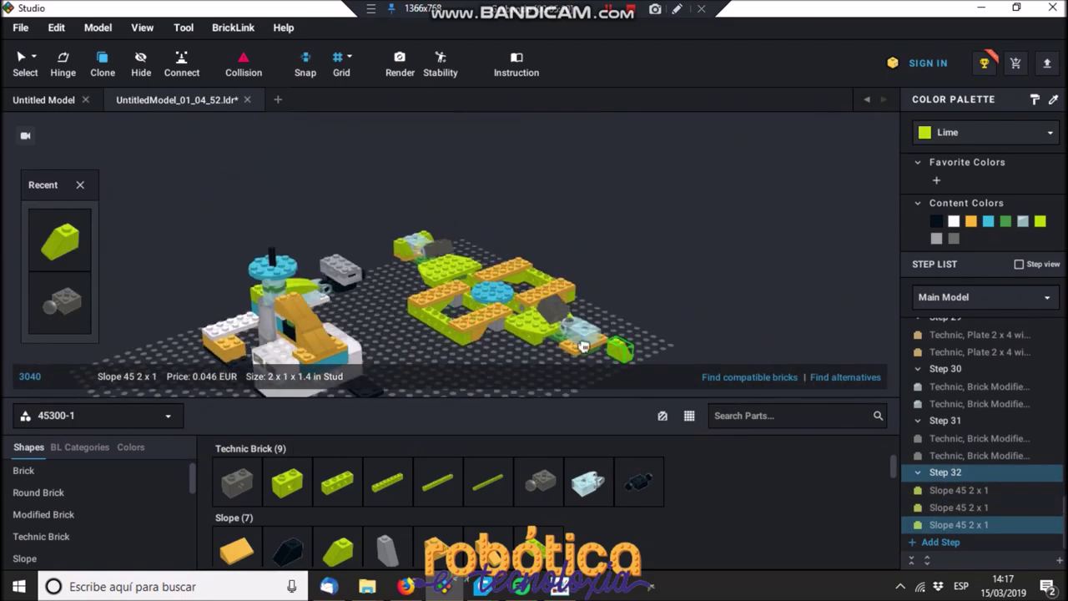
left_click(629, 341)
right_click_drag(629, 341, 409, 332)
scroll(408, 333, "up", 3)
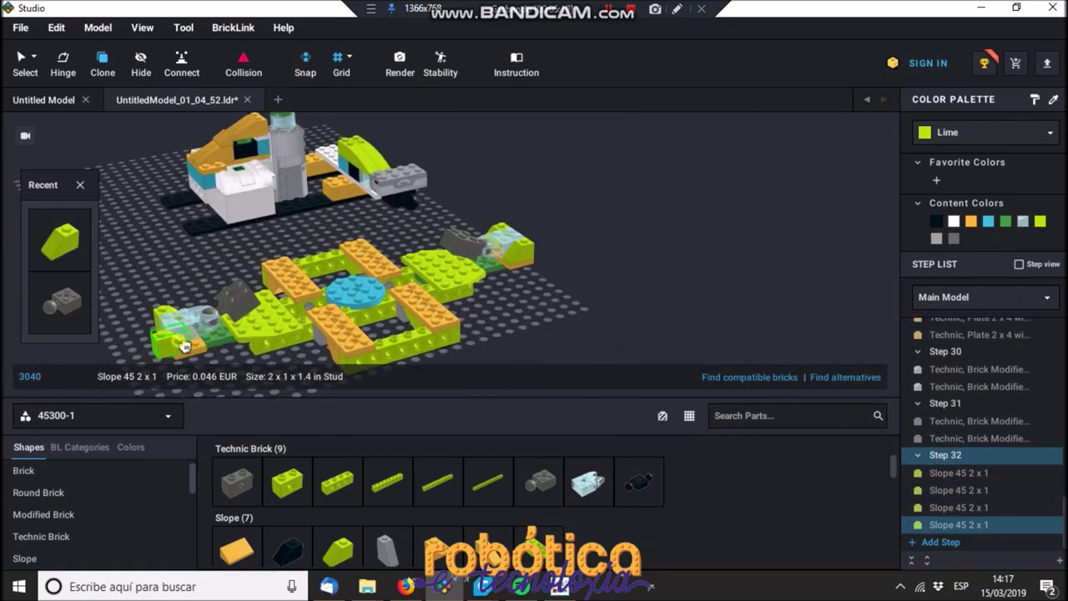
key("ctrl+v")
Step: Place four white Plate 1 x 2 beneath the end pieces, under the lime slopes
scroll(119, 541, "down", 1)
scroll(120, 541, "down", 2)
left_click(117, 518)
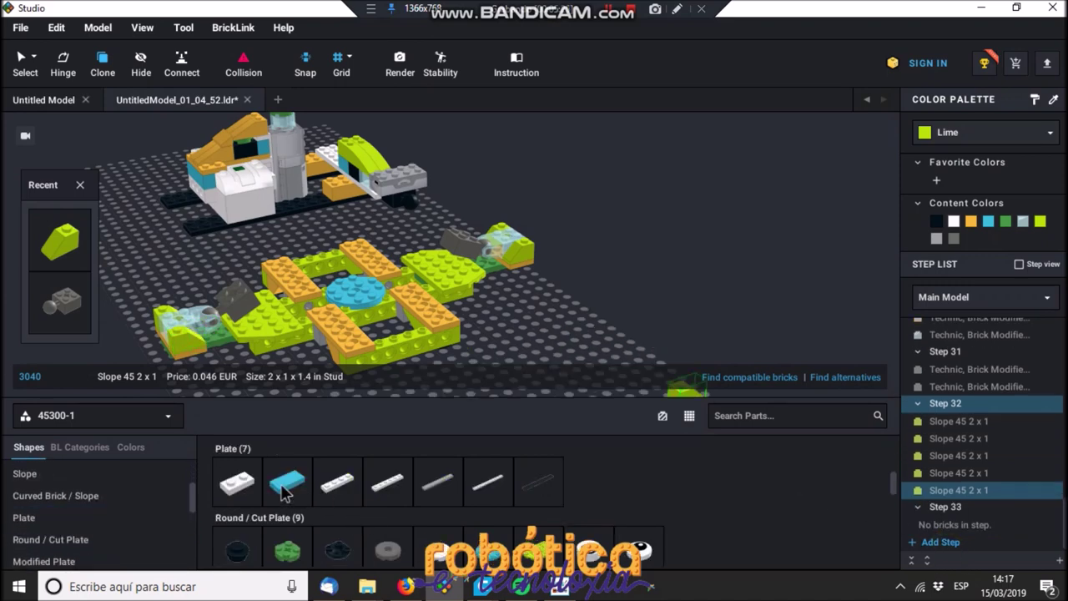
left_click(237, 482)
left_click(255, 302)
key("ctrl+v")
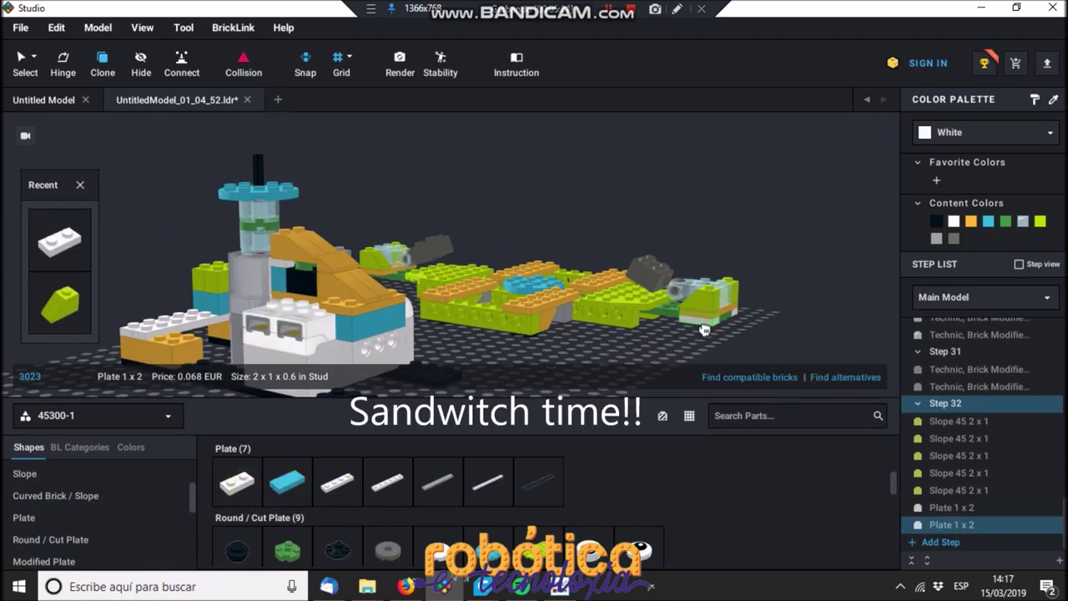
right_click_drag(334, 317, 461, 308)
key("ctrl+v")
key("ctrl+v")
Step: Move the four white Plate 1 x 2 into Step 33 and add Step 34
left_click(941, 541)
left_click(947, 438)
left_click(946, 490, "shift")
left_click_drag(946, 439, 947, 507)
Step: Place a white Plate 1 x 4 across the top of the lime slopes at both ends of the frame
left_click(337, 482)
left_click(476, 284)
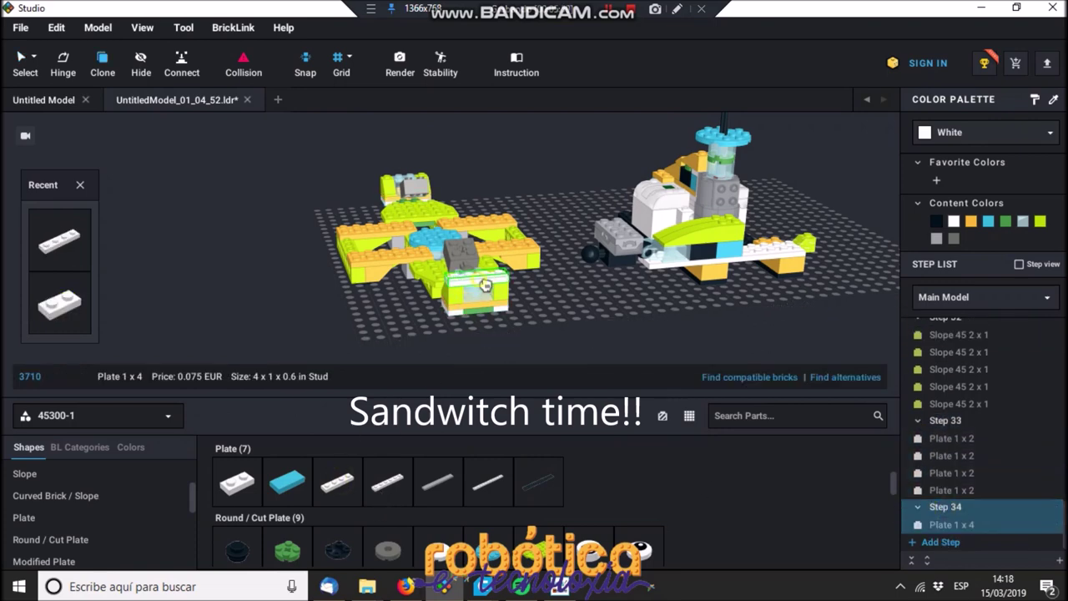
key("ctrl+v")
right_click_drag(417, 318, 542, 309)
Step: Add Step 35 and attach a white Plate 1 x 4 to the underside of each end piece
left_click(941, 541)
key("ctrl+v")
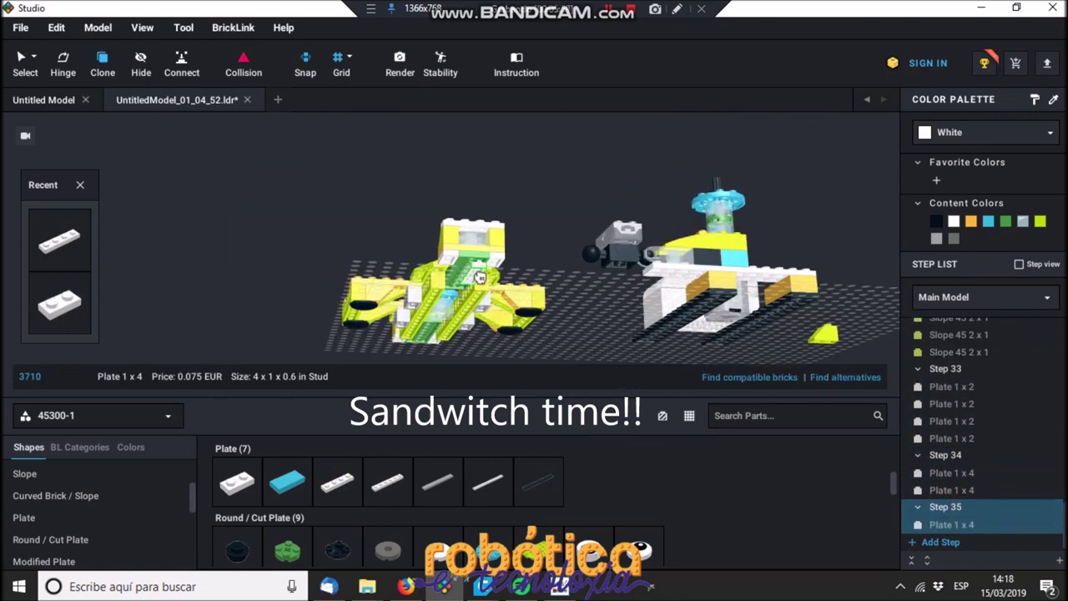
key("ctrl+v")
Step: Select the complete frame assembly and group it into a submodel
right_click_drag(376, 250, 572, 258)
left_click_drag(309, 191, 799, 403)
right_click(643, 284)
right_click_drag(605, 304, 575, 238)
left_click_drag(575, 239, 414, 362, "shift")
key("ctrl+g")
left_click(643, 339)
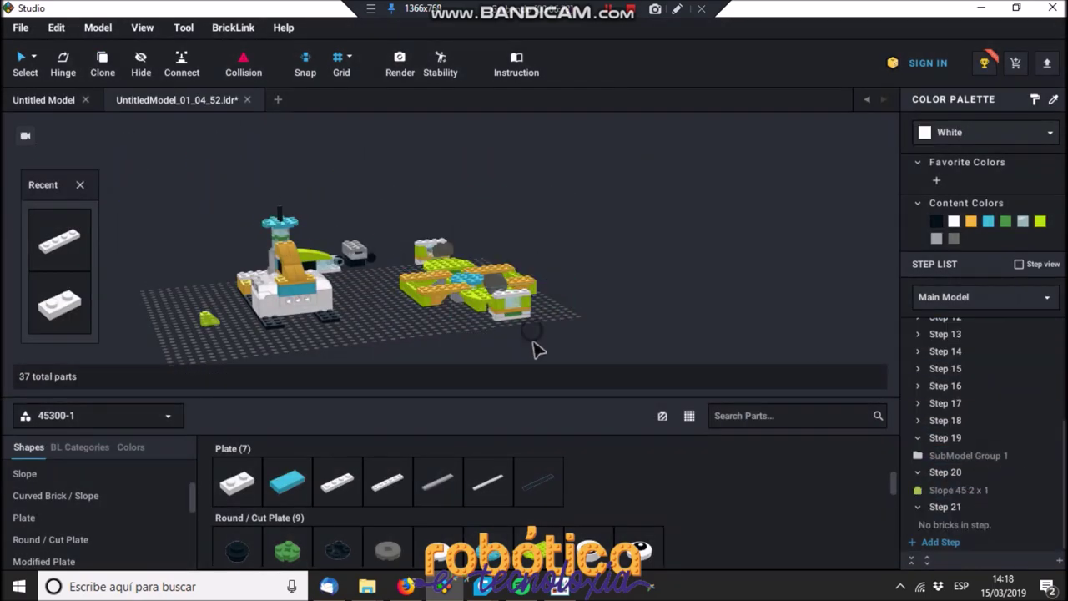
Step: Mount the grouped frame submodel on the vertical axle at the top of the white base
right_click_drag(536, 350, 226, 303)
left_click(454, 271)
right_click_drag(455, 271, 708, 257)
left_click(744, 274)
Step: Add a white Tile, Round 2 x 2 with the black eye pattern in Step 20 at one end of the frame
left_click(945, 507)
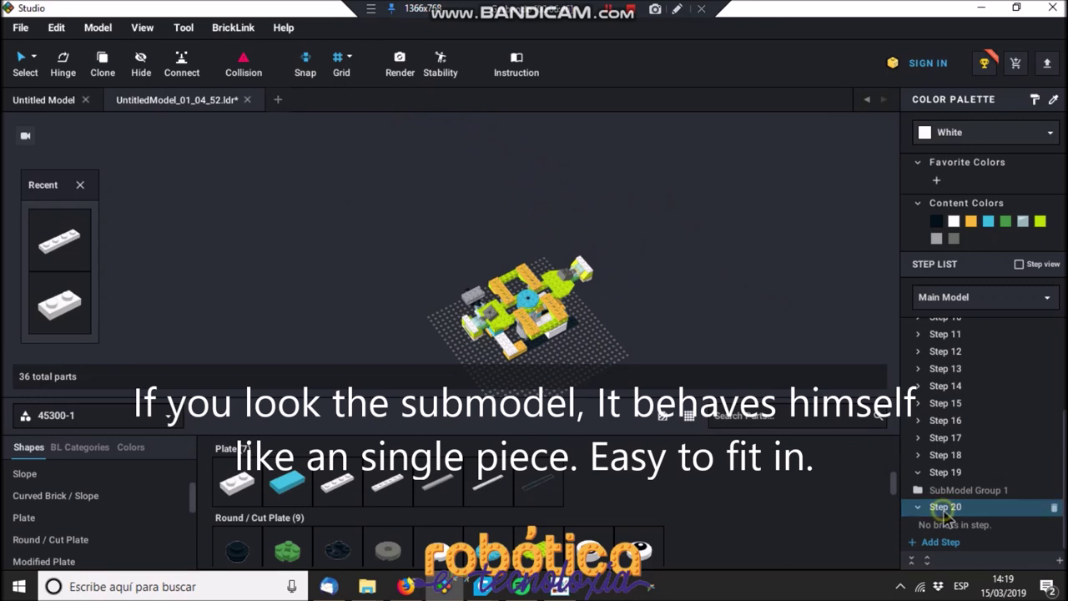
left_click(641, 553)
left_click(576, 284)
scroll(618, 309, "up", 5)
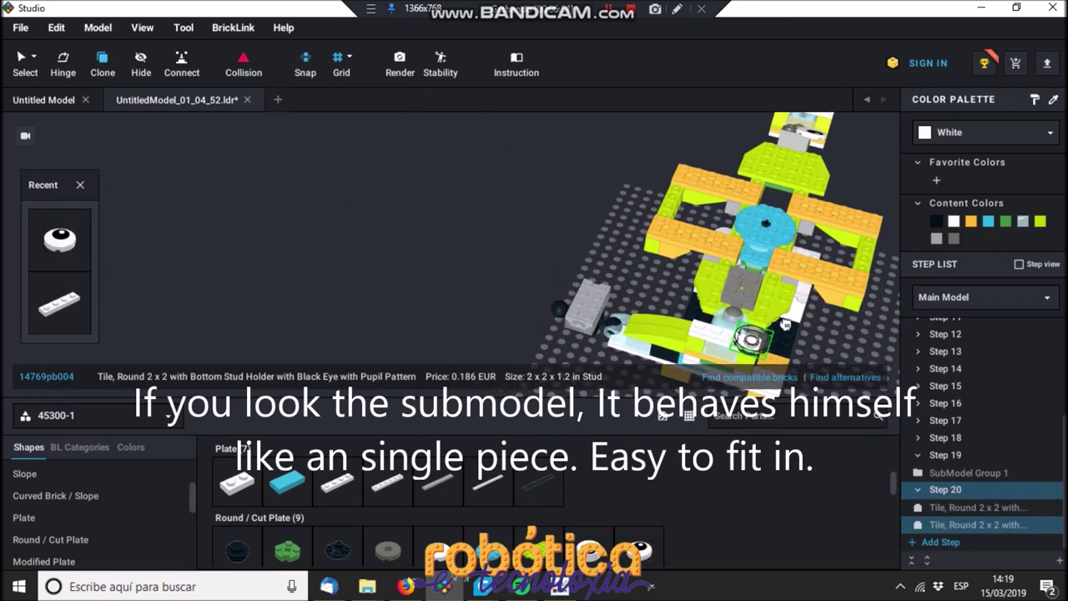
right_click_drag(793, 286, 424, 150)
key("Escape")
Step: Open the frame submodel for editing and add a Tile, Round 2 x 2 eye in its Step 18 at one end
double_click(959, 493)
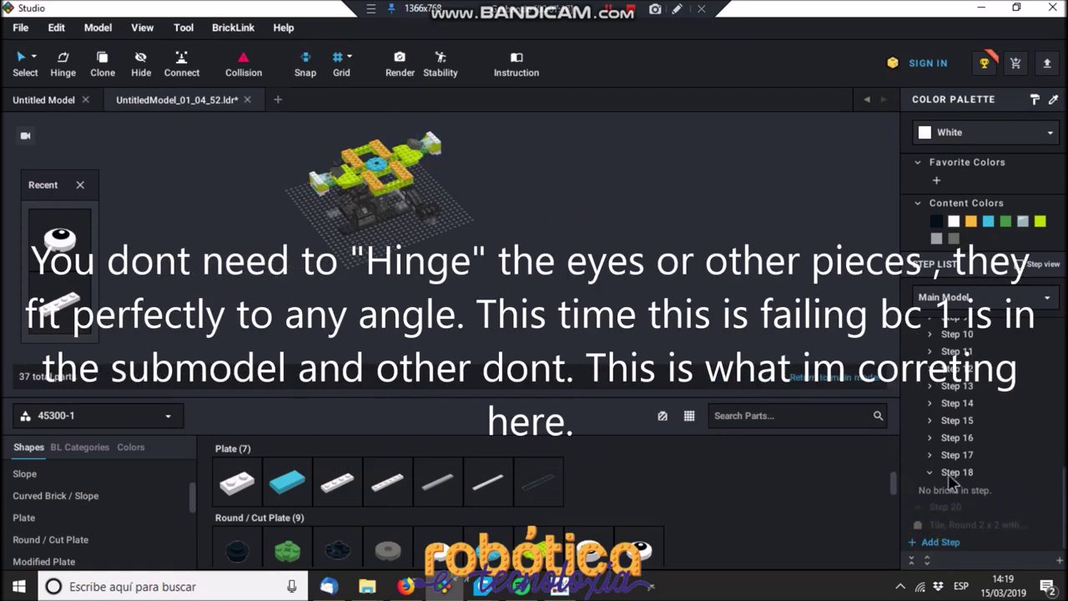
left_click(960, 490)
scroll(306, 242, "up", 3)
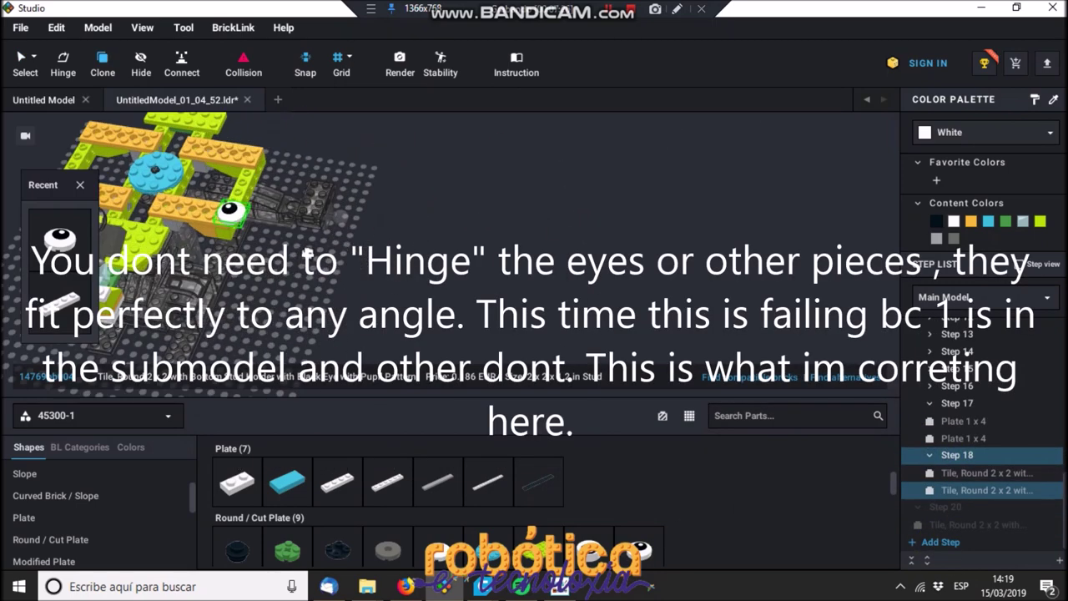
right_click_drag(305, 242, 359, 275)
scroll(960, 501, "up", 5)
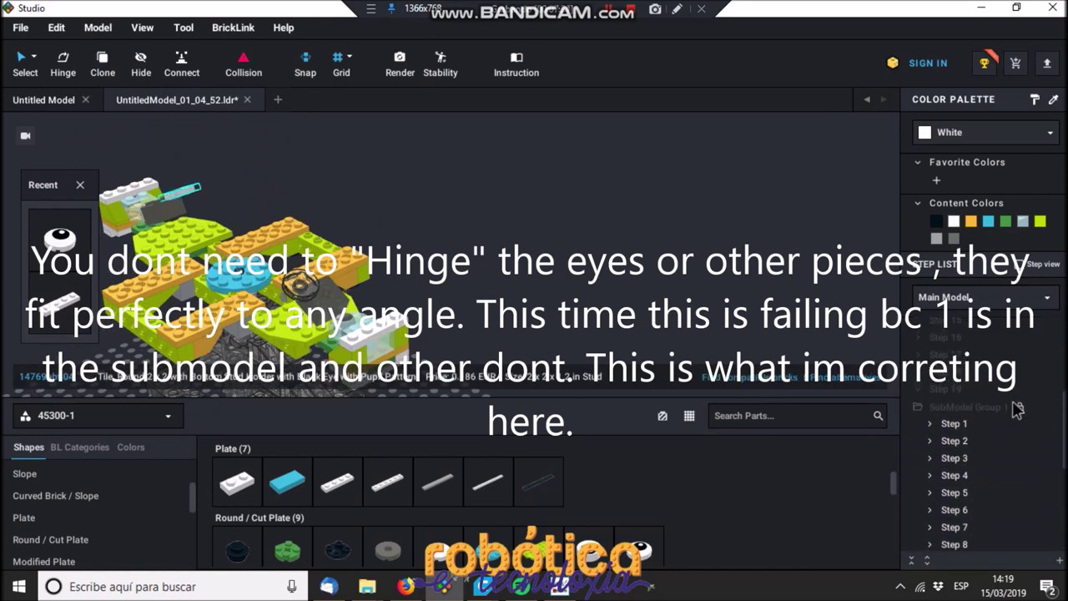
Step: Transfer the eye tile from the main model's Step 20 into the submodel's Step 18
scroll(1015, 409, "down", 5)
left_click(993, 489)
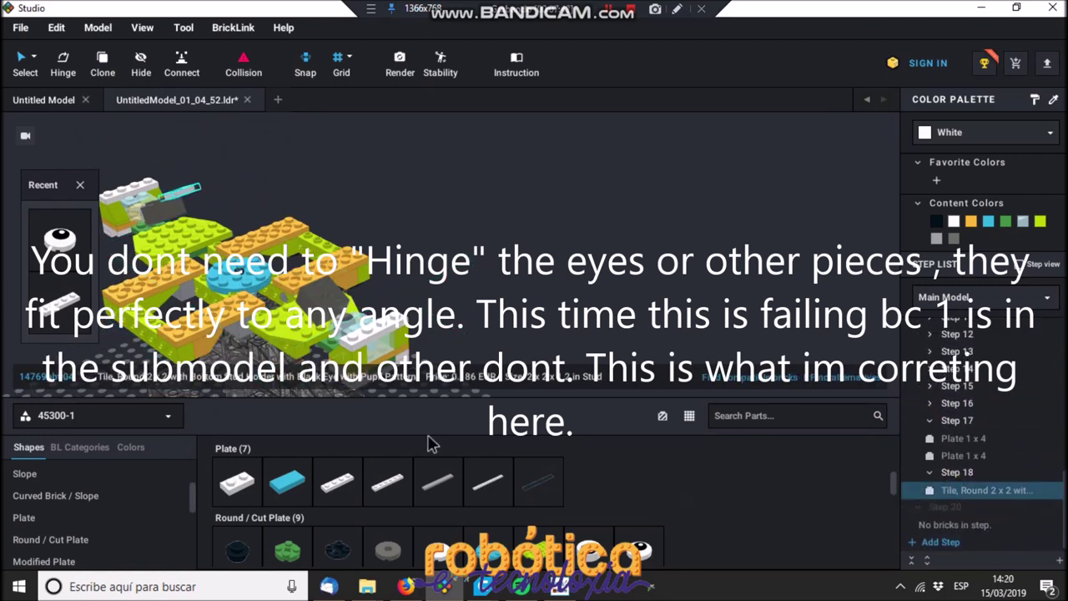
key("ctrl+v")
left_click(573, 291)
left_click(985, 473)
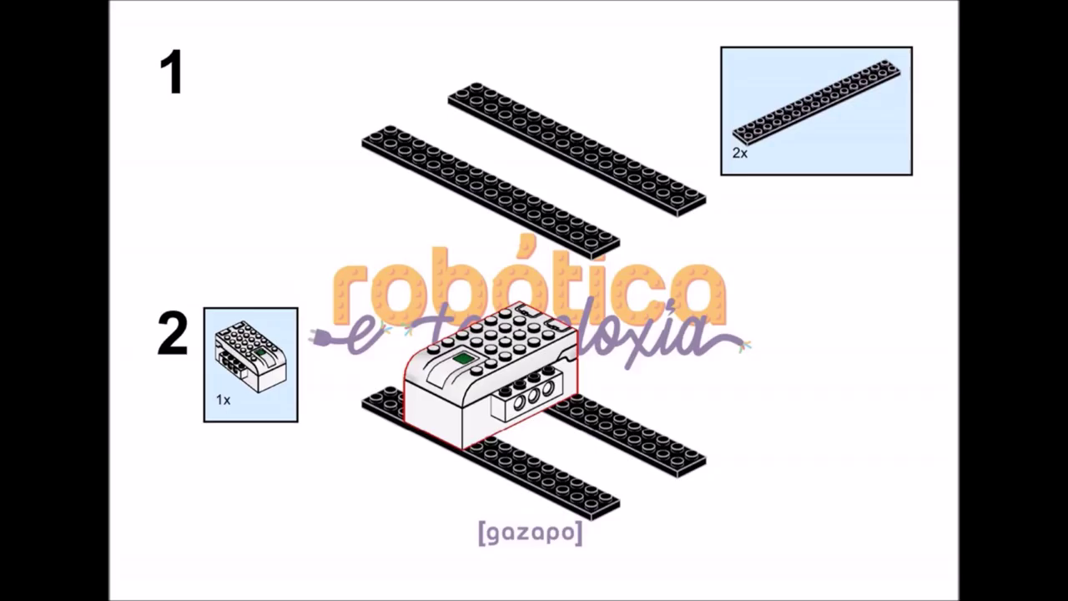